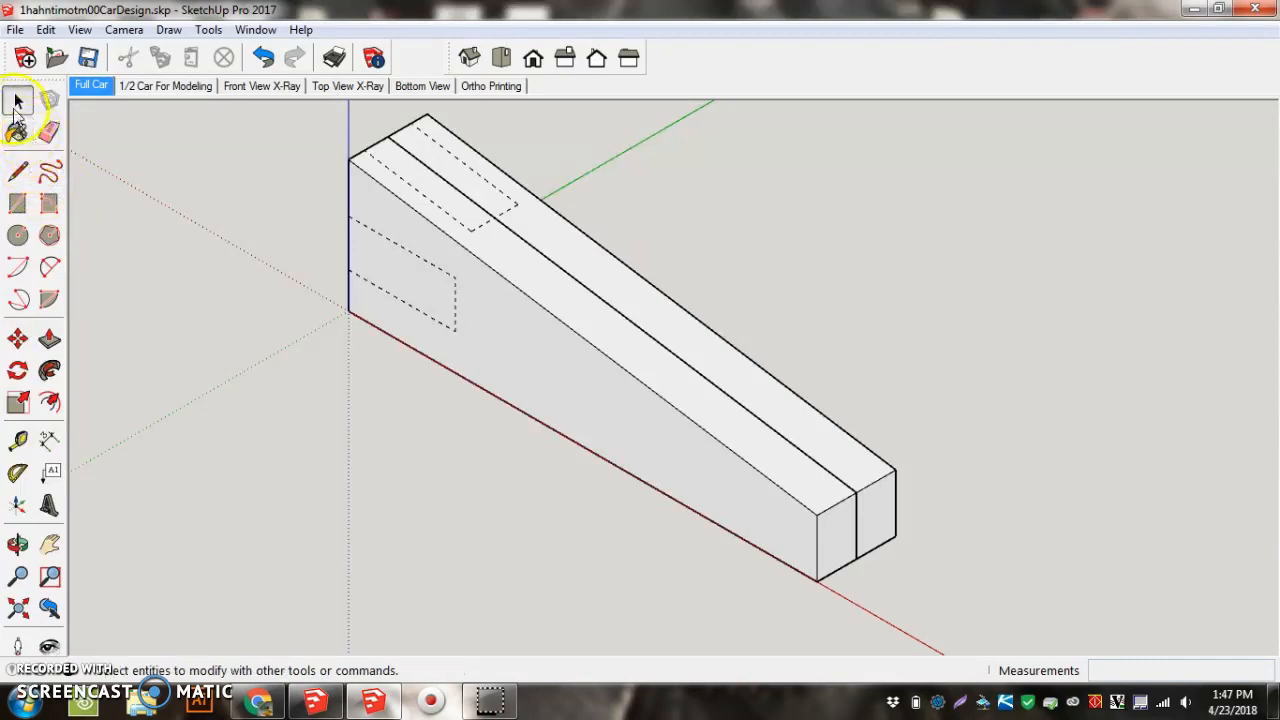
# Show the half-car scene in the front view and open the body group for editing.
pyautogui.click(16, 104)
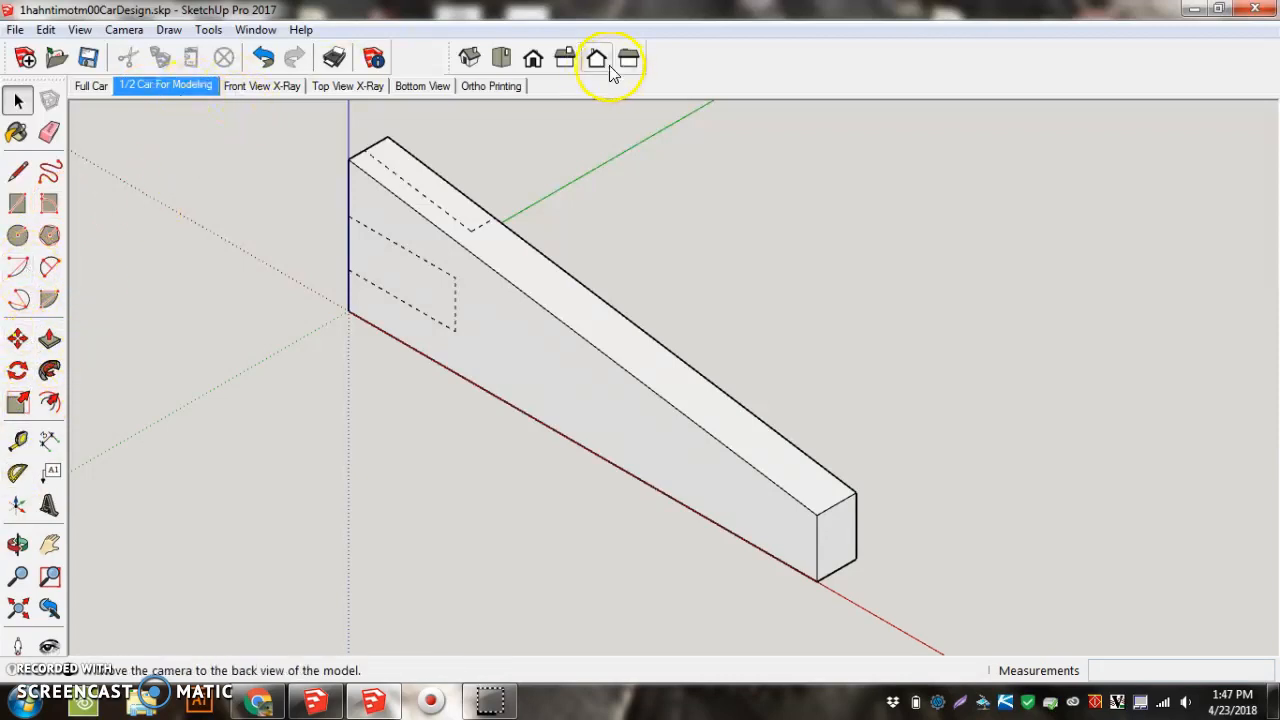
pyautogui.click(532, 60)
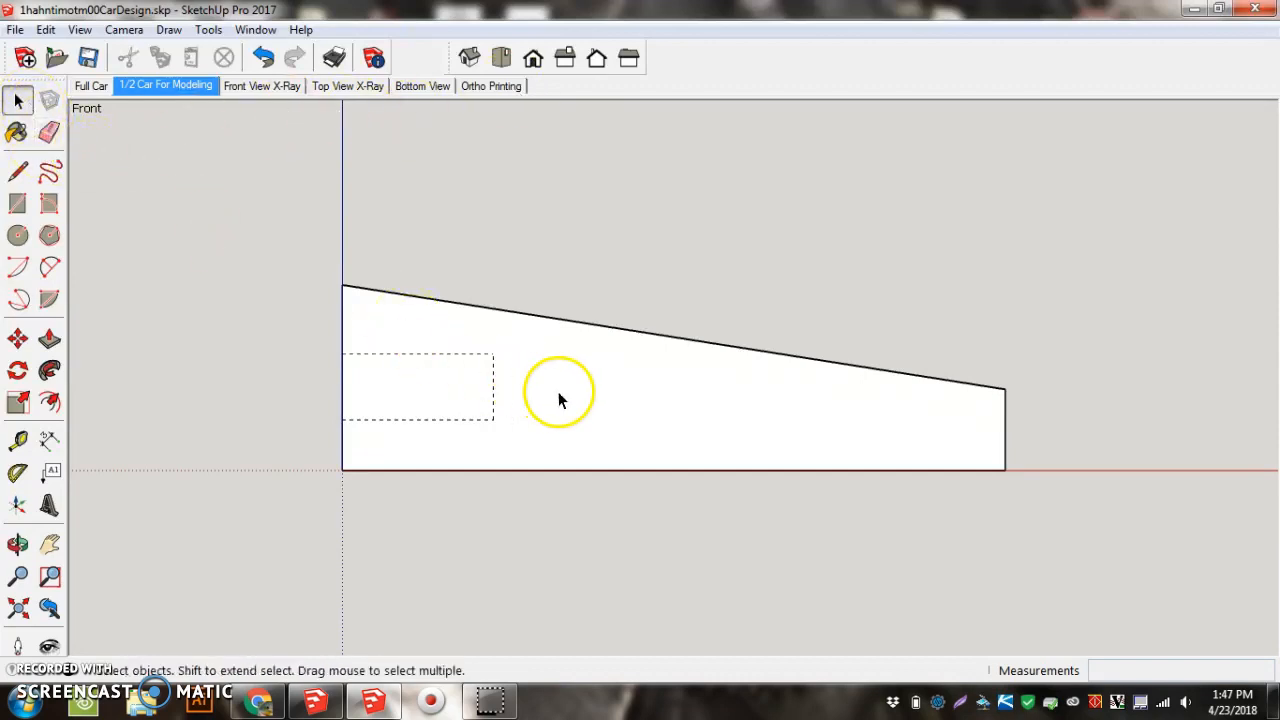
pyautogui.rightClick(612, 360)
pyautogui.click(705, 330)
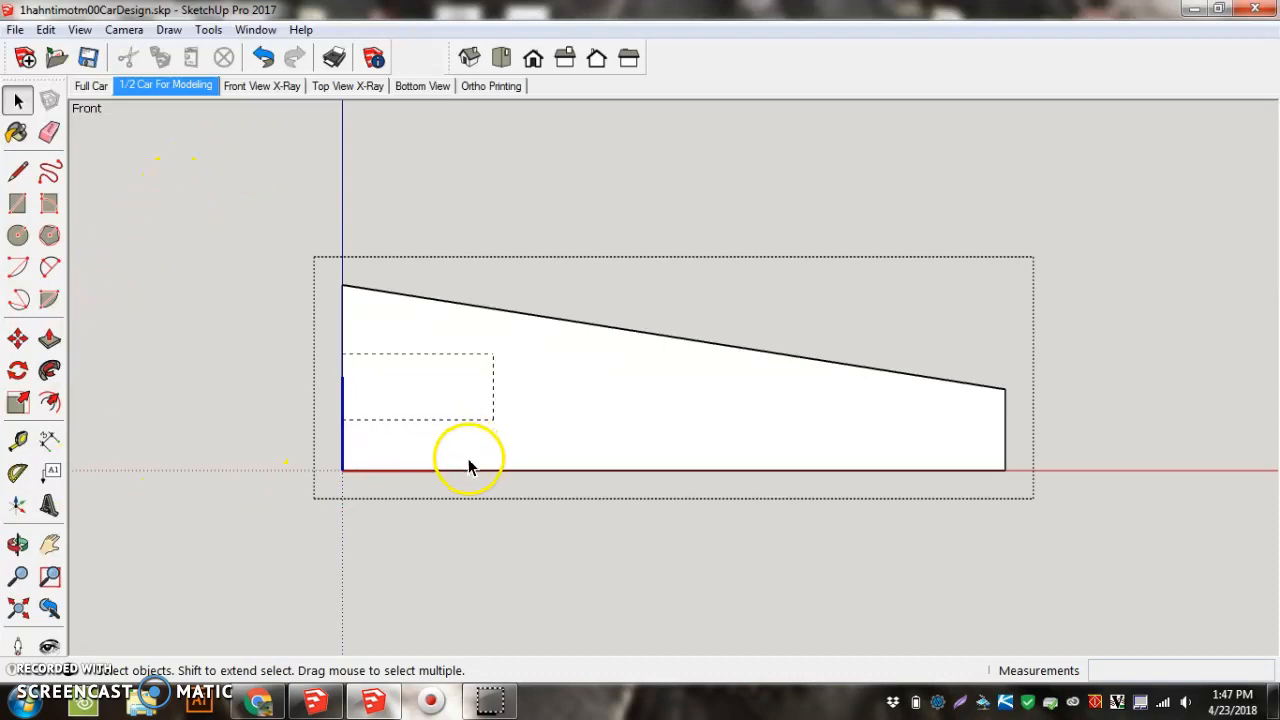
pyautogui.click(18, 234)
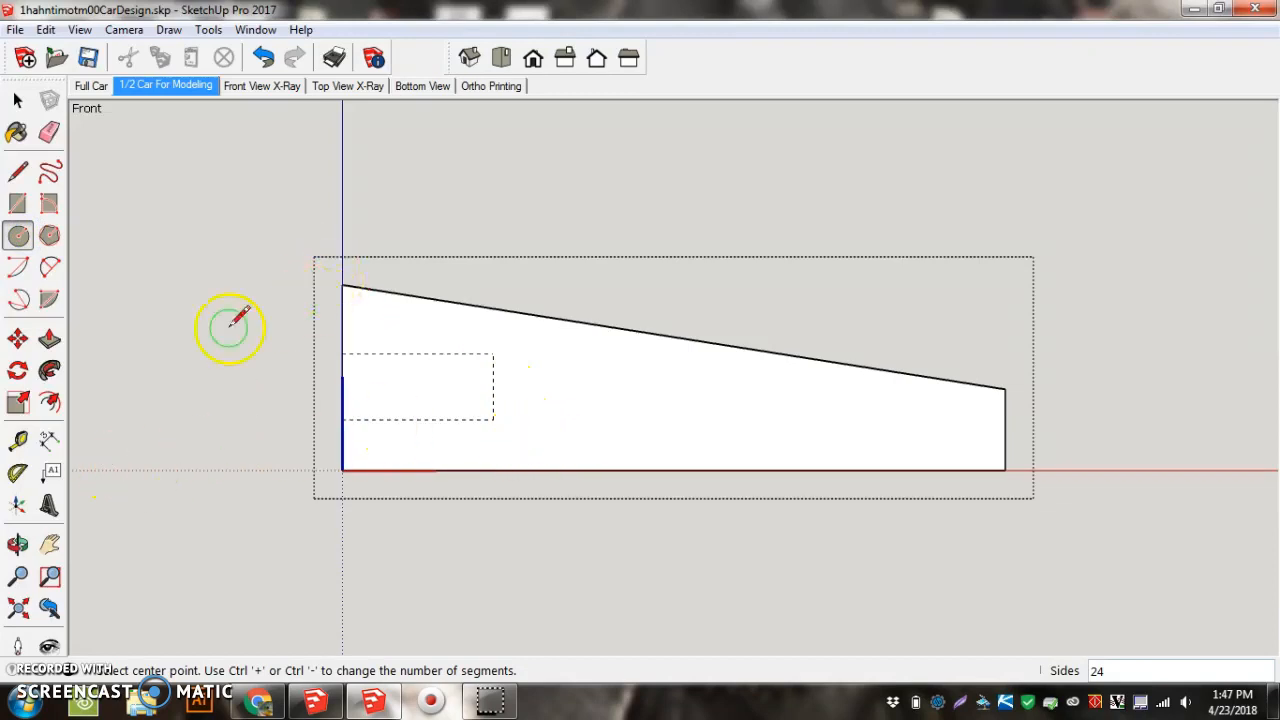
# Place a horizontal guide line 7 mm above the body's bottom edge.
pyautogui.click(20, 442)
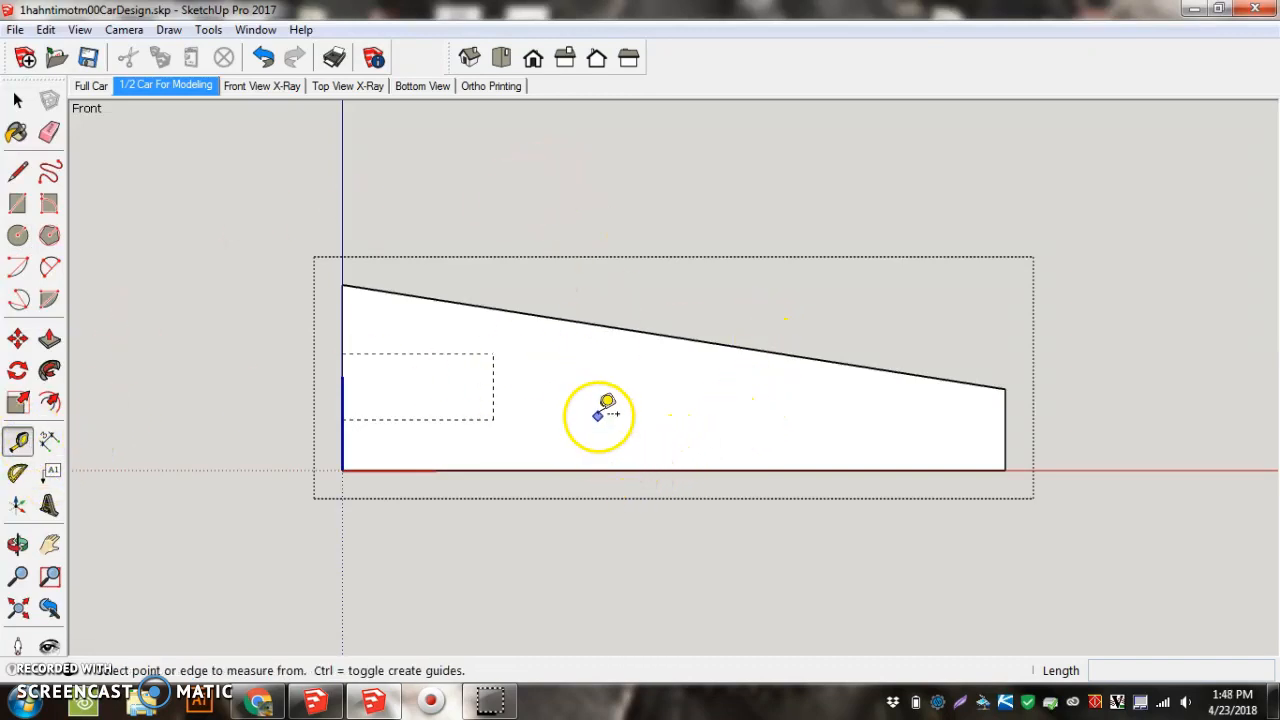
pyautogui.click(597, 470)
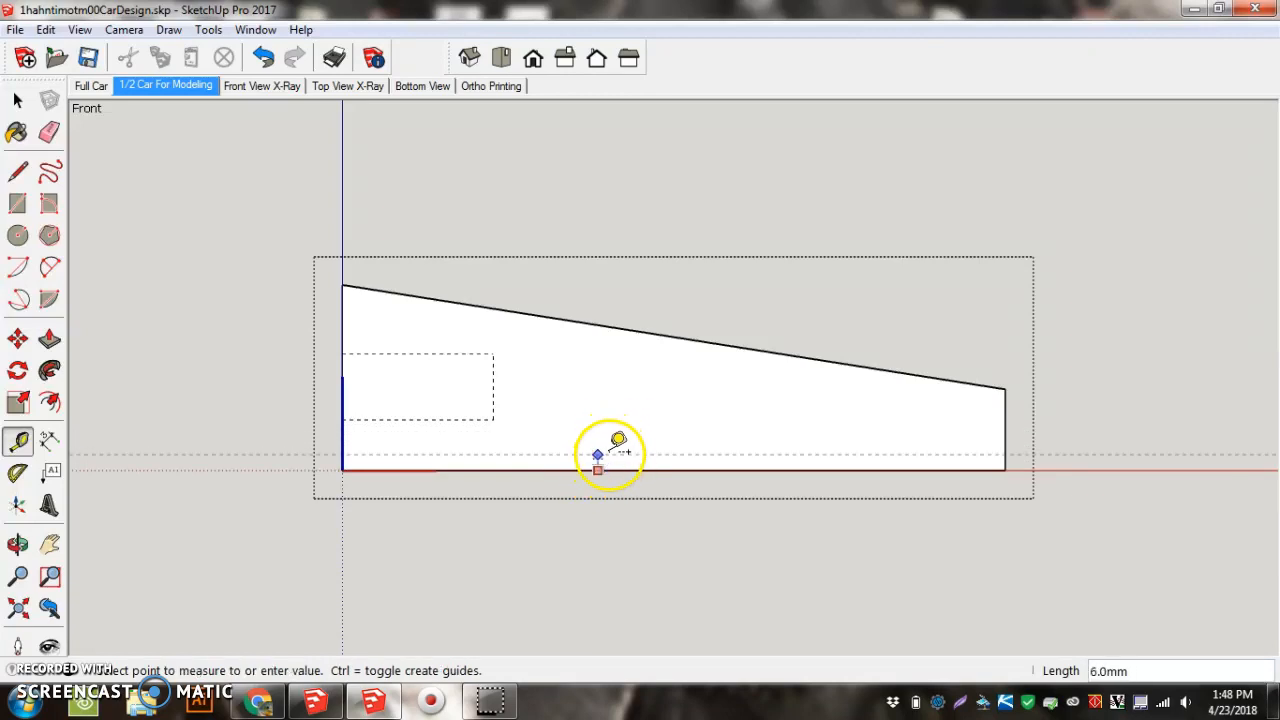
pyautogui.click(613, 444)
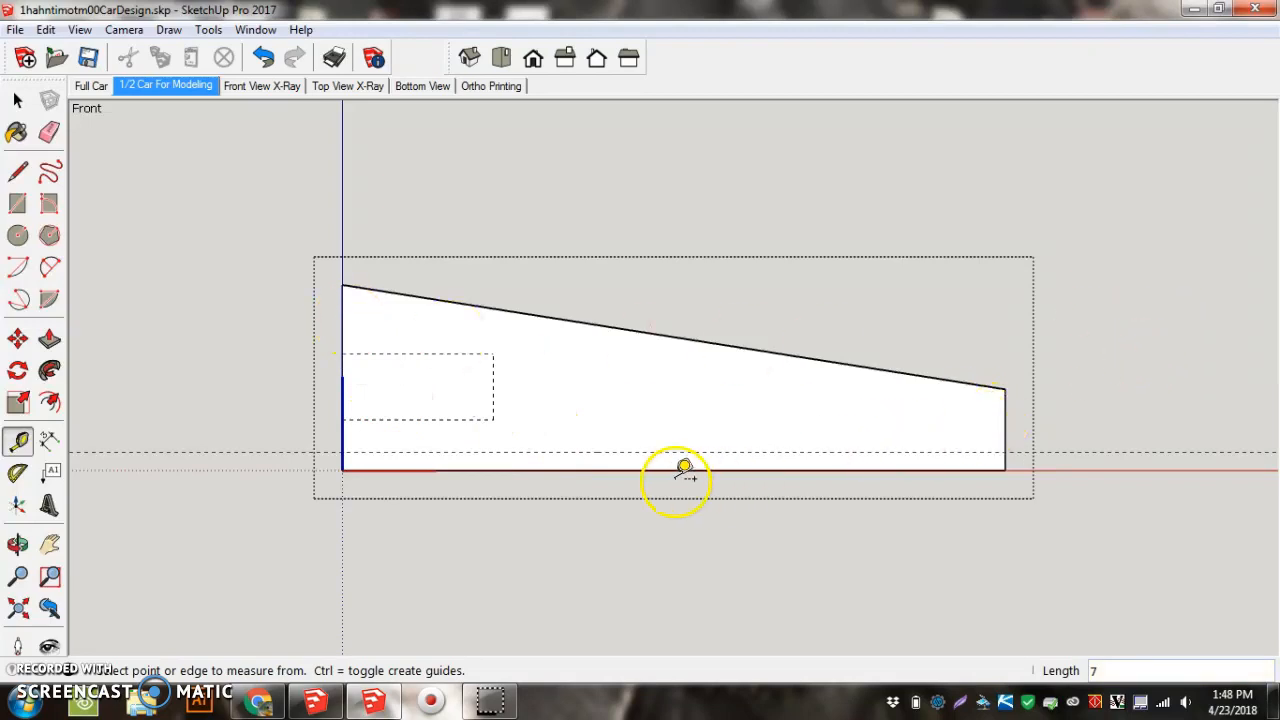
# Place a vertical guide line 45 mm in from the body's tall end edge.
pyautogui.click(342, 342)
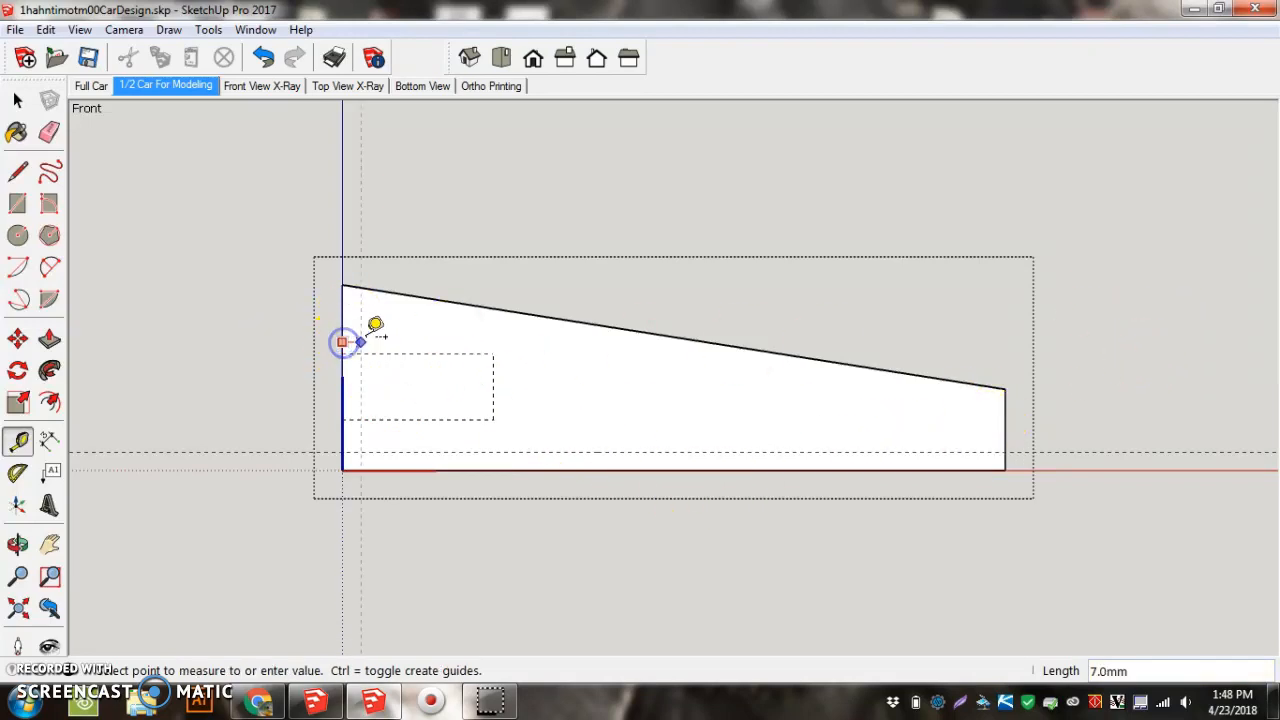
pyautogui.click(372, 334)
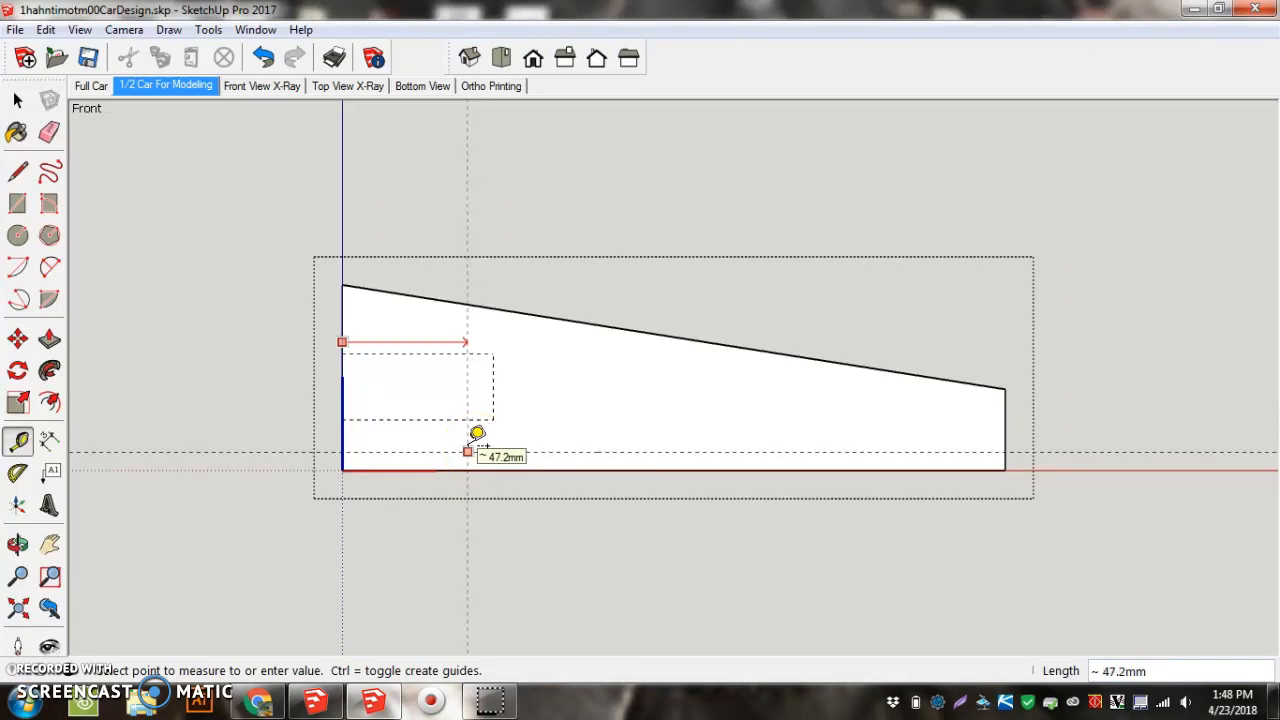
pyautogui.press('Return')
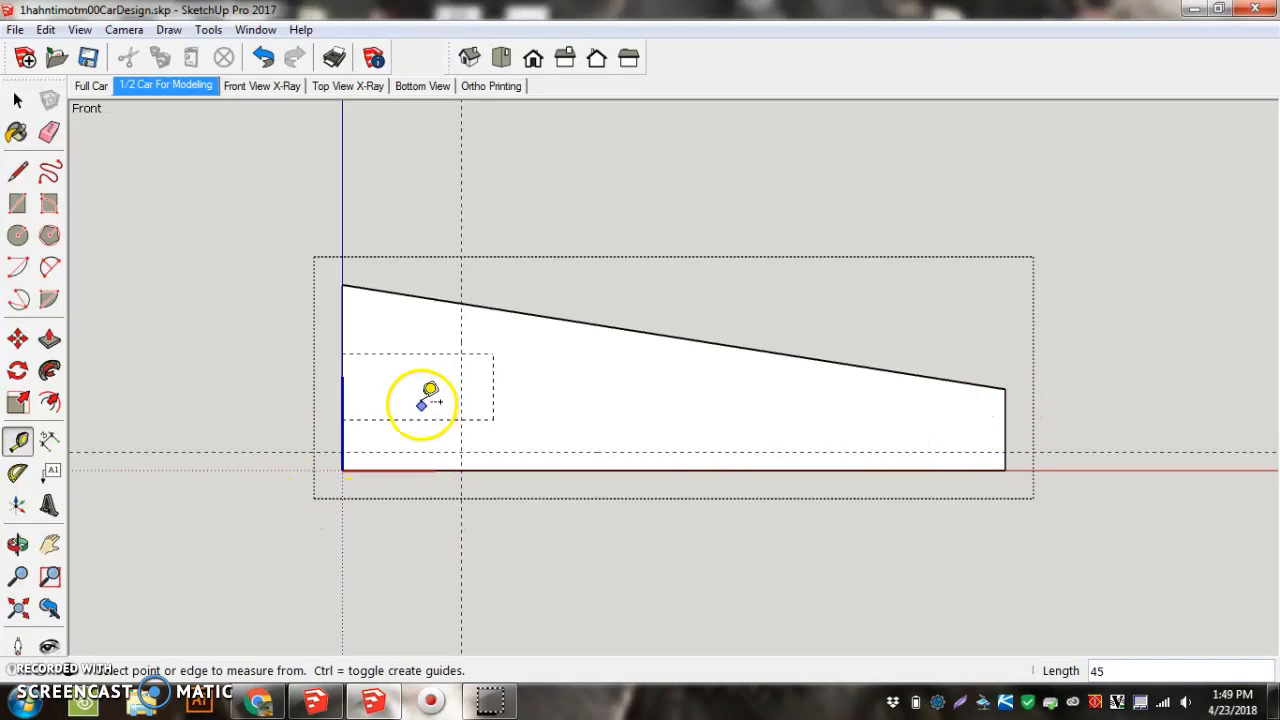
# Place a vertical guide line 20 mm in from the body's short end edge.
pyautogui.click(1005, 410)
pyautogui.moveTo(988, 405); pyautogui.dragTo(991, 473)
pyautogui.moveTo(1014, 425); pyautogui.dragTo(963, 420)
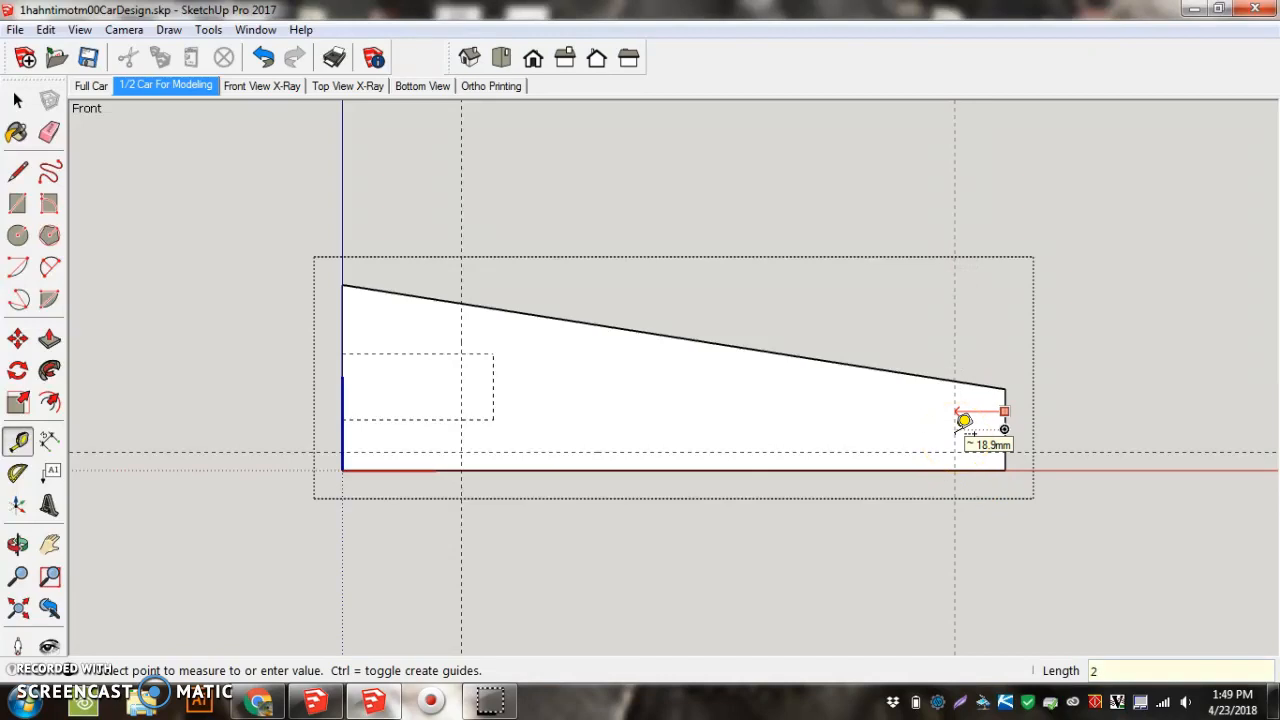
pyautogui.press('Return')
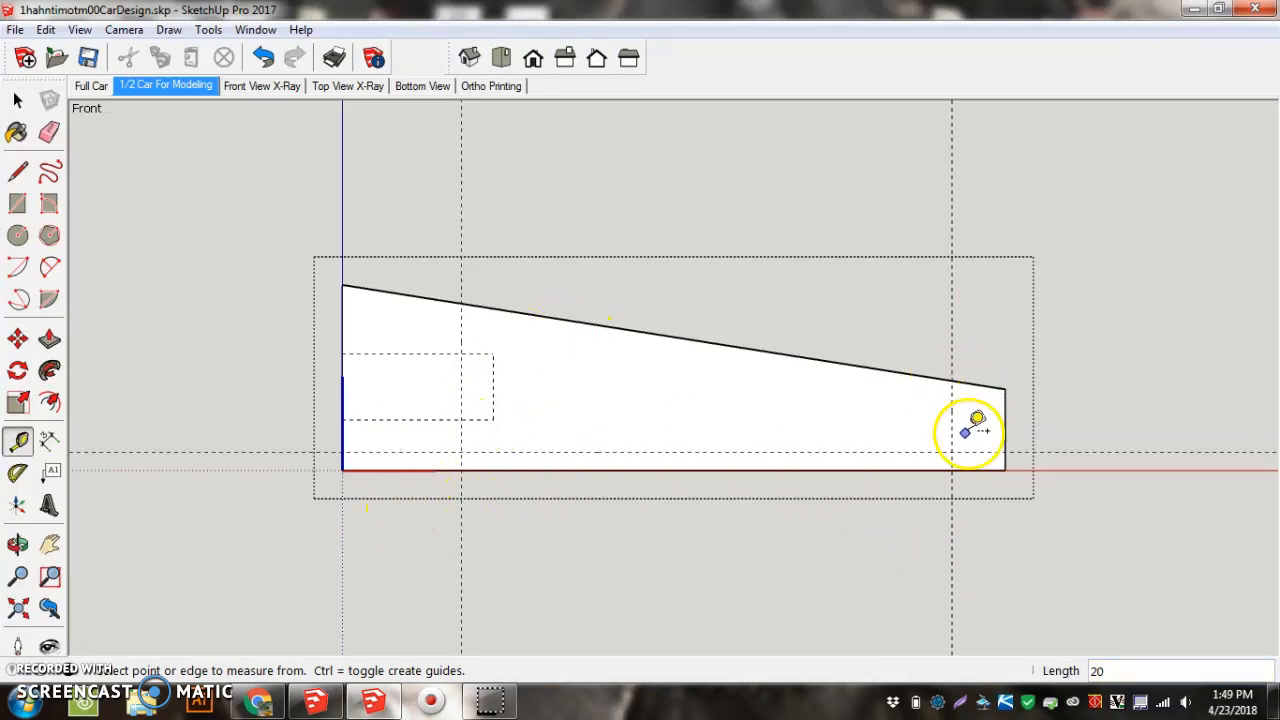
# Draw an axle-hole circle with a 2 mm radius at the guide intersection near the tall end.
pyautogui.click(20, 233)
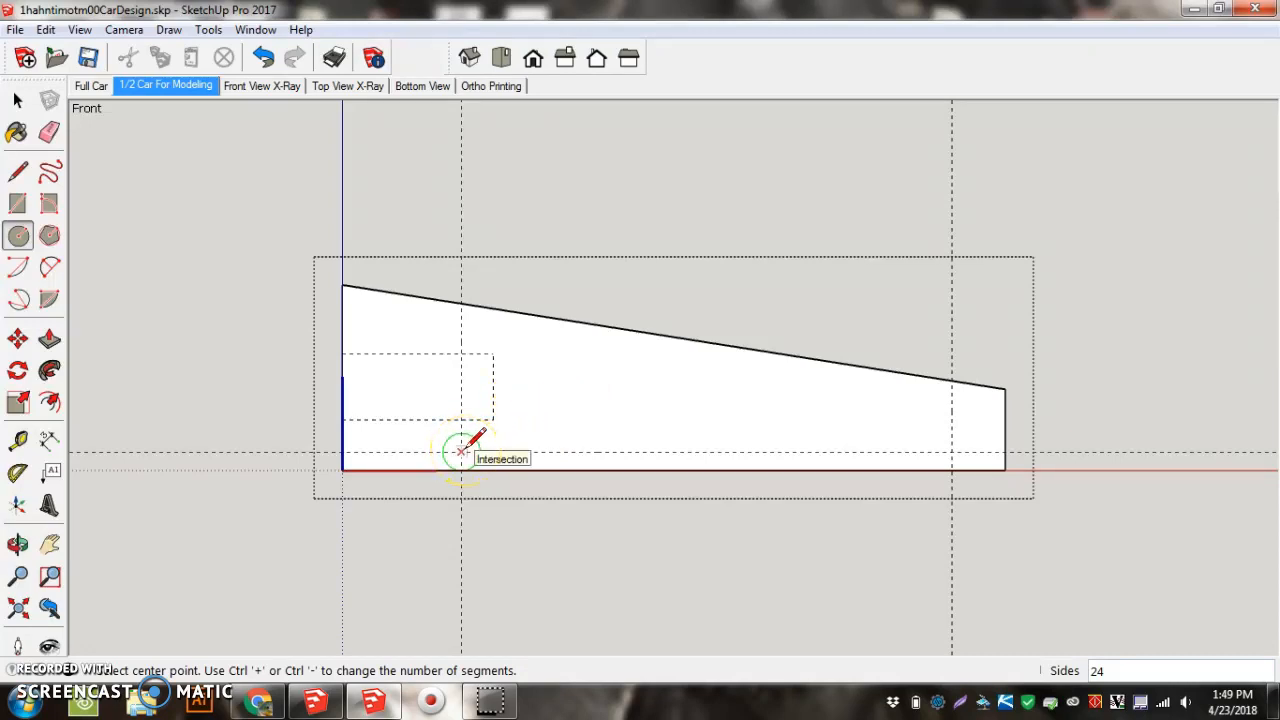
pyautogui.click(461, 451)
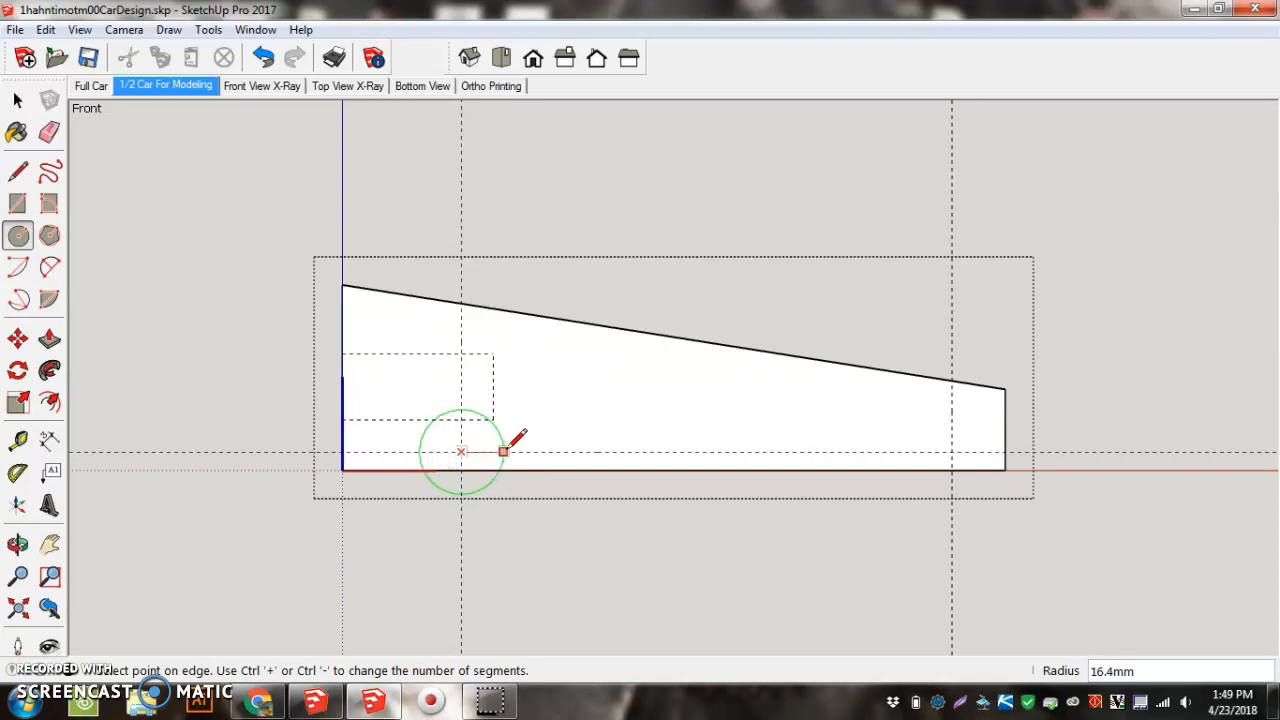
pyautogui.moveTo(525, 451); pyautogui.dragTo(664, 451)
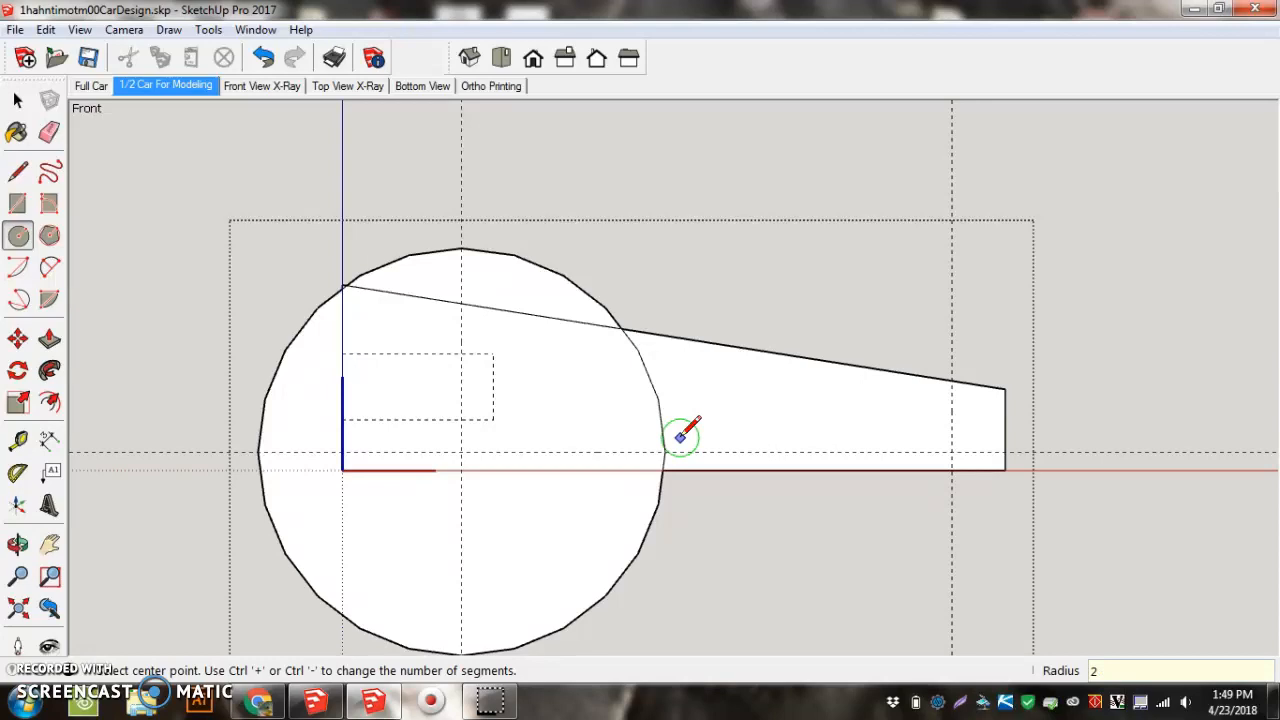
pyautogui.hotkey('ctrl', 'z')
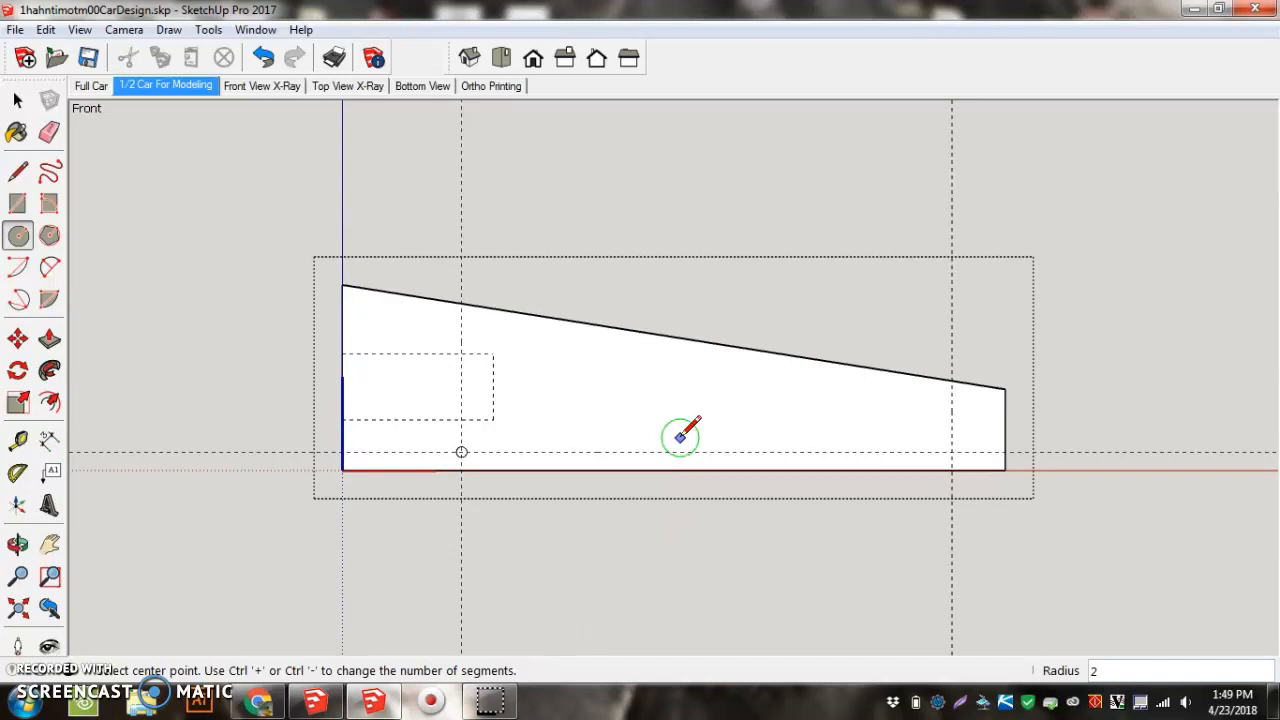
pyautogui.click(463, 450)
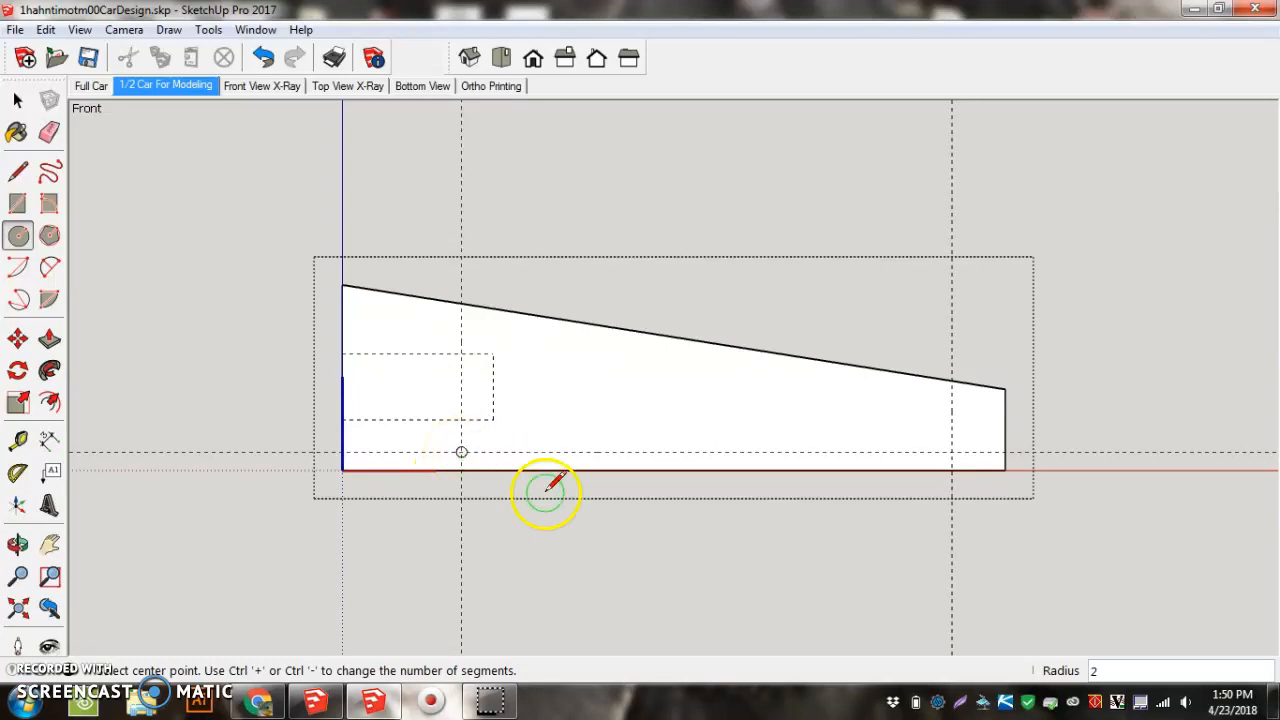
pyautogui.scroll(3, 459, 452)
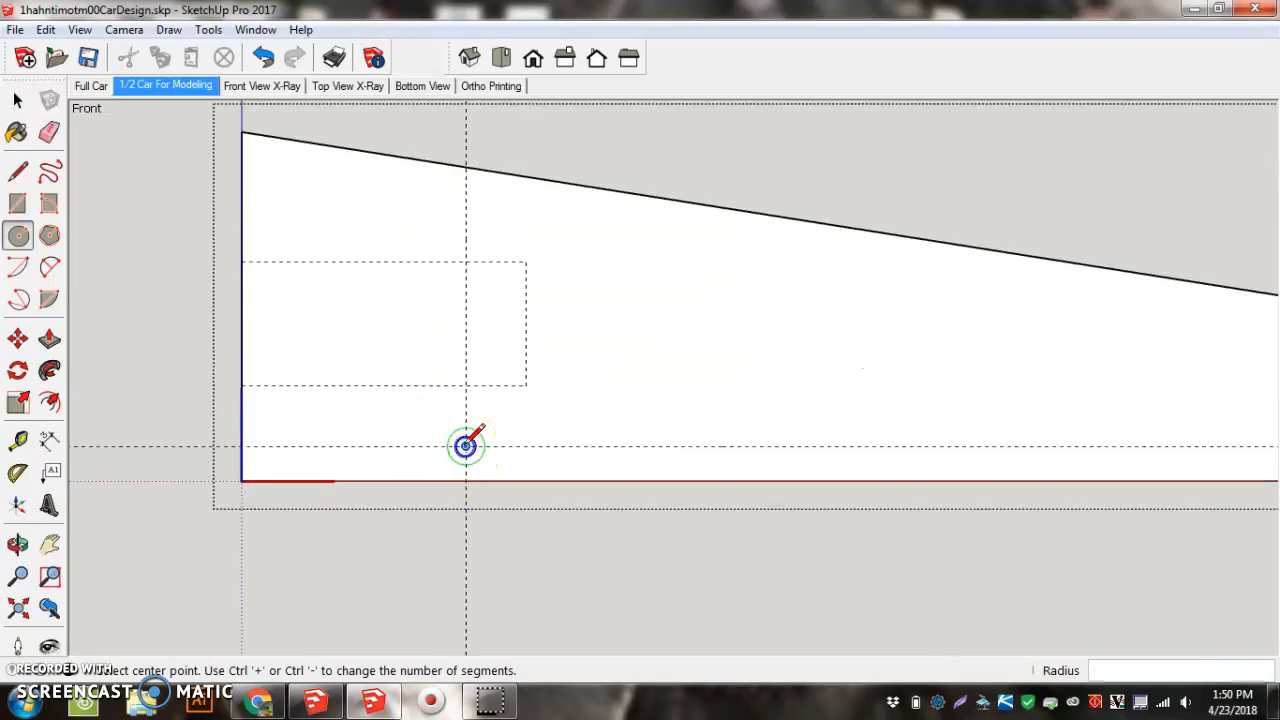
pyautogui.click(466, 446)
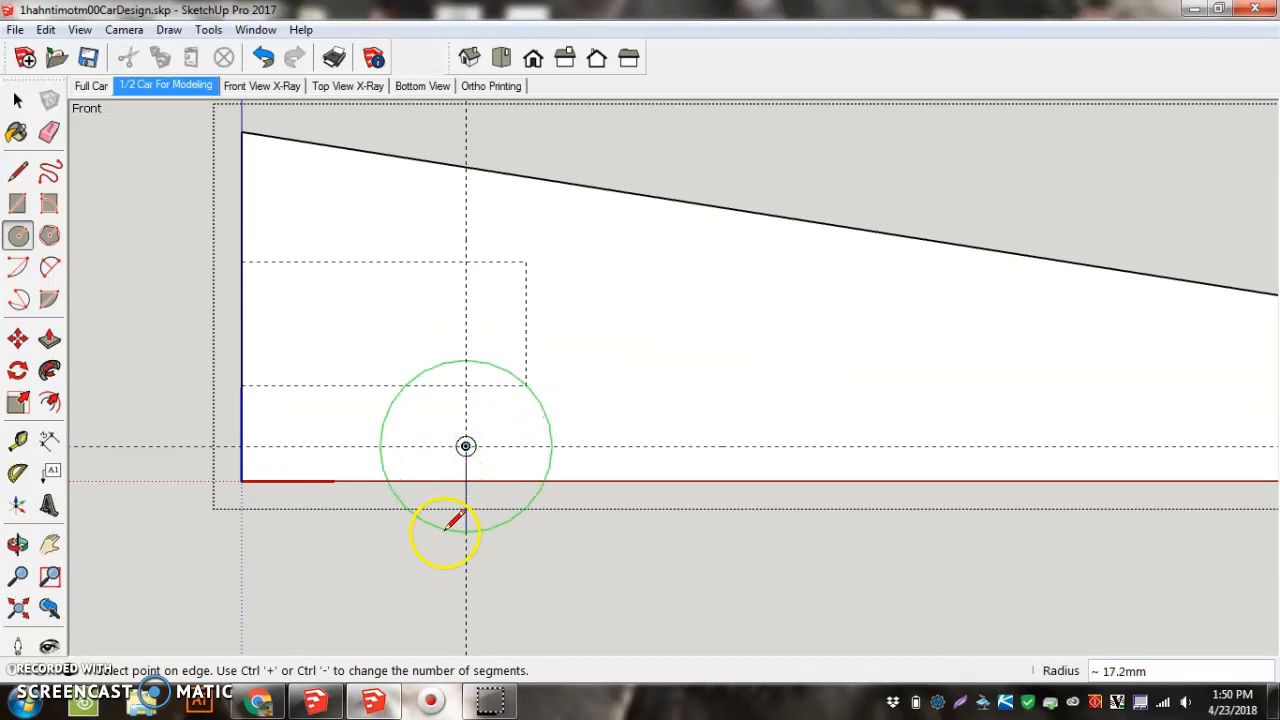
pyautogui.press('Escape')
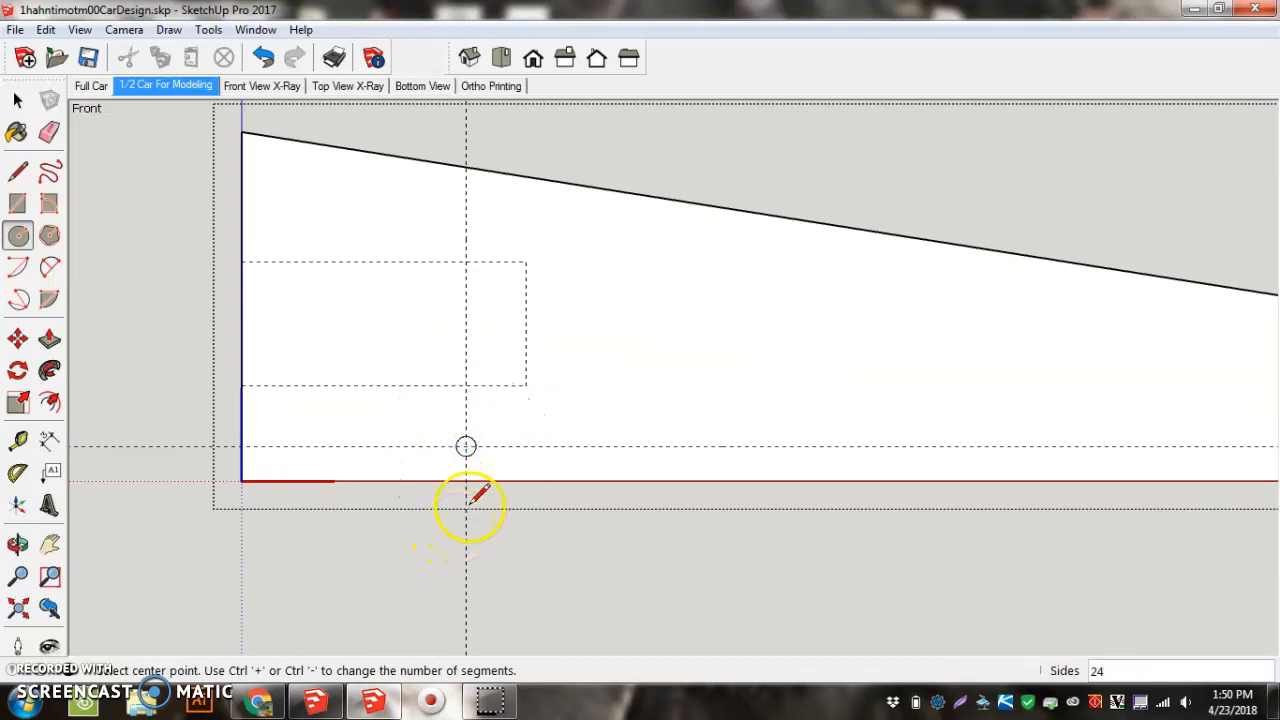
# Draw a circle with a 2 mm radius at the guide intersection near the body's short end.
pyautogui.scroll(-2, 603, 320)
pyautogui.scroll(1, 966, 412)
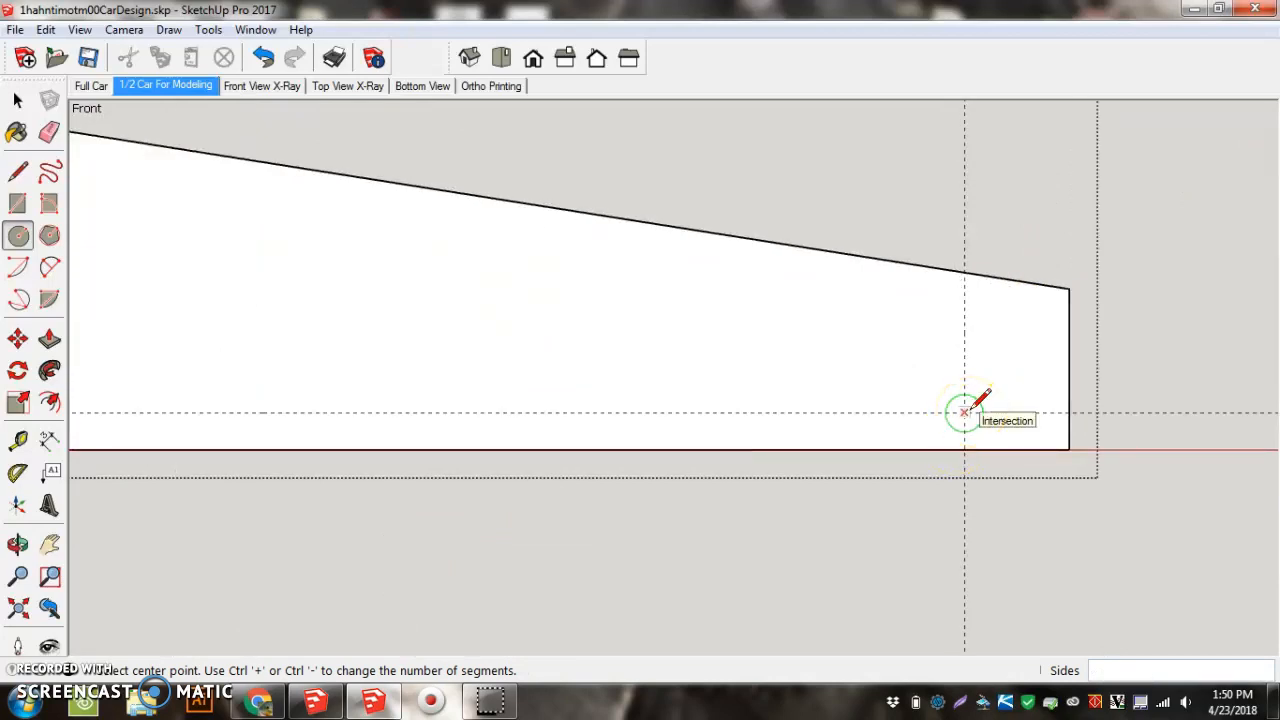
pyautogui.click(964, 412)
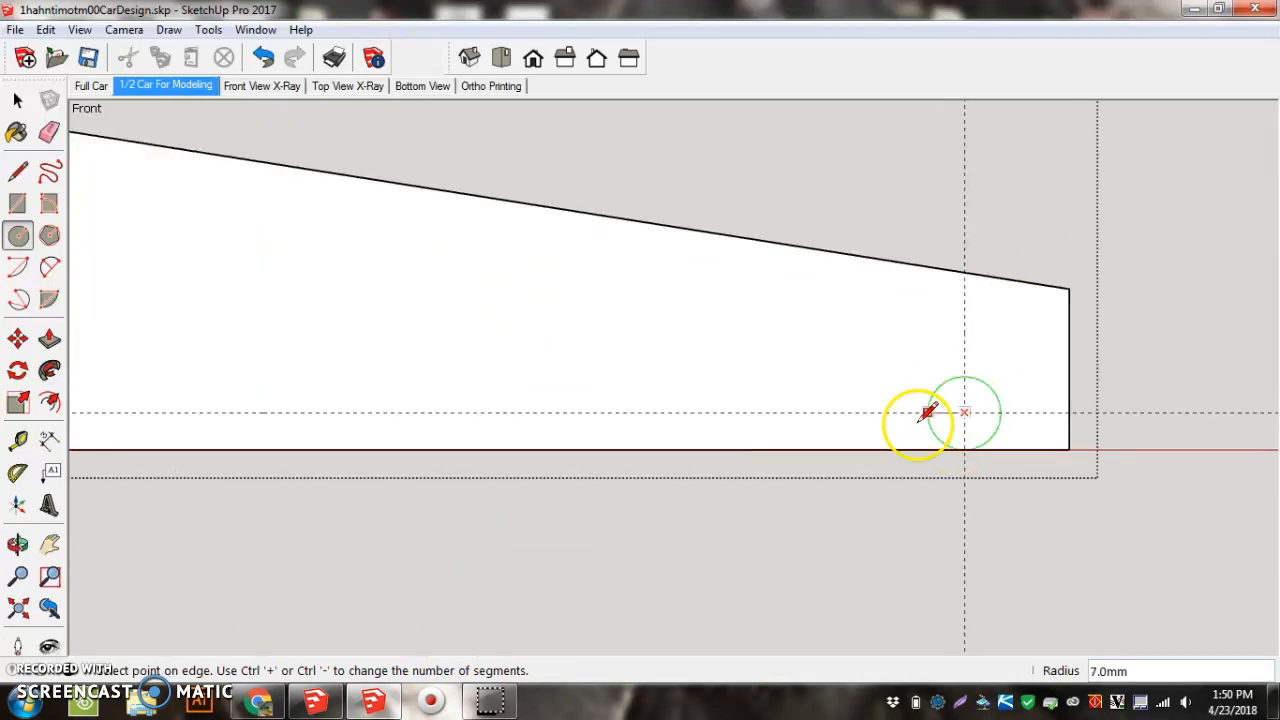
pyautogui.click(738, 412)
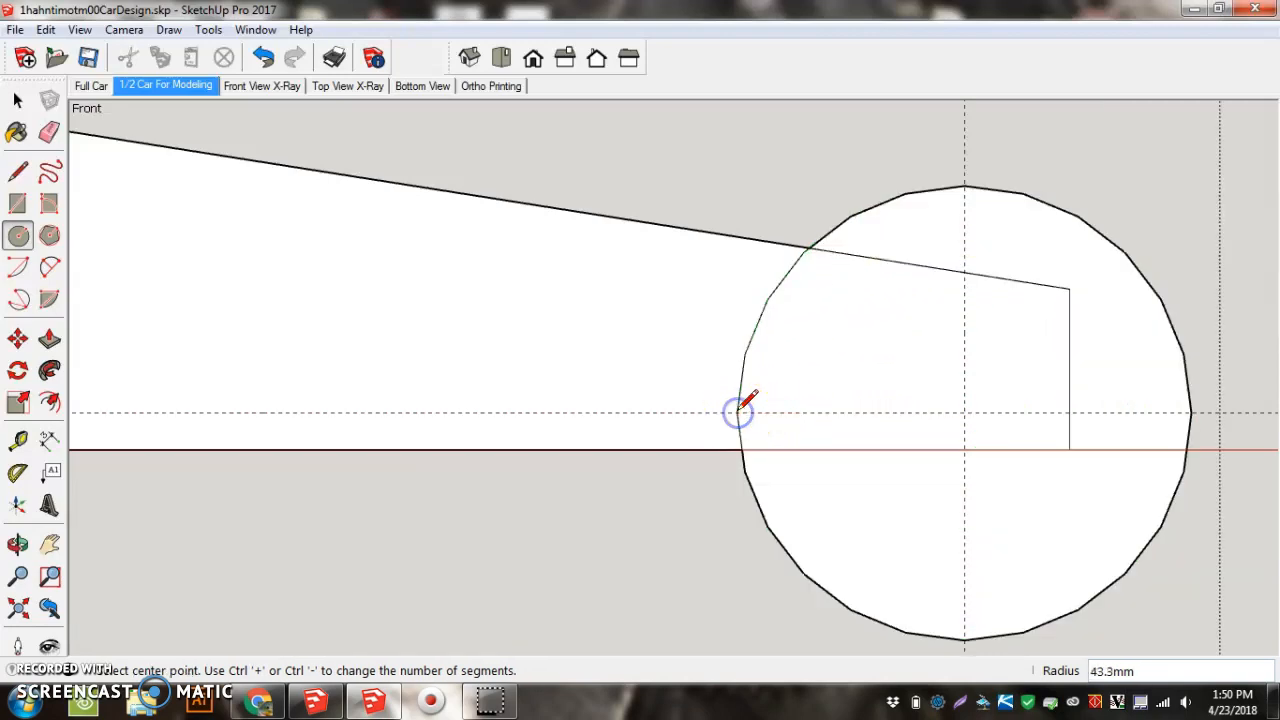
pyautogui.write('2')
pyautogui.press('Return')
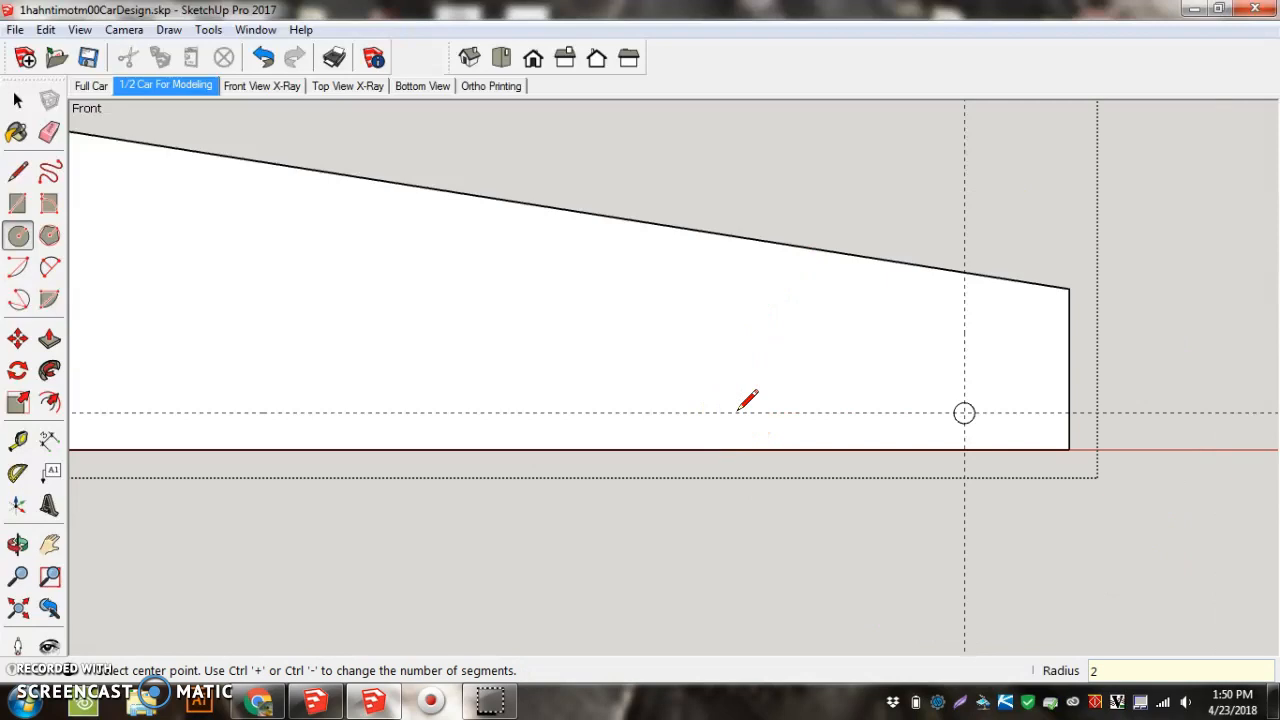
pyautogui.scroll(-3, 720, 415)
pyautogui.scroll(1, 600, 395)
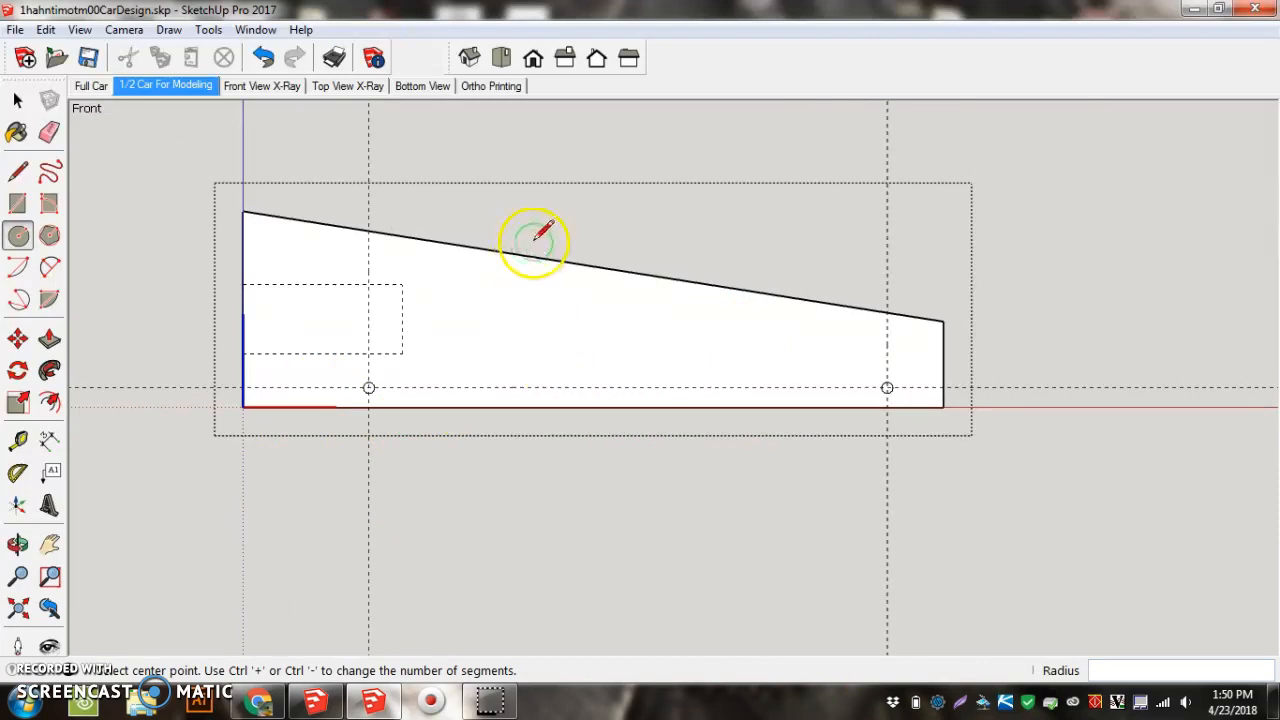
# In the isometric view, try to push the axle circle near the short end about 25.3 mm into the body.
pyautogui.click(49, 344)
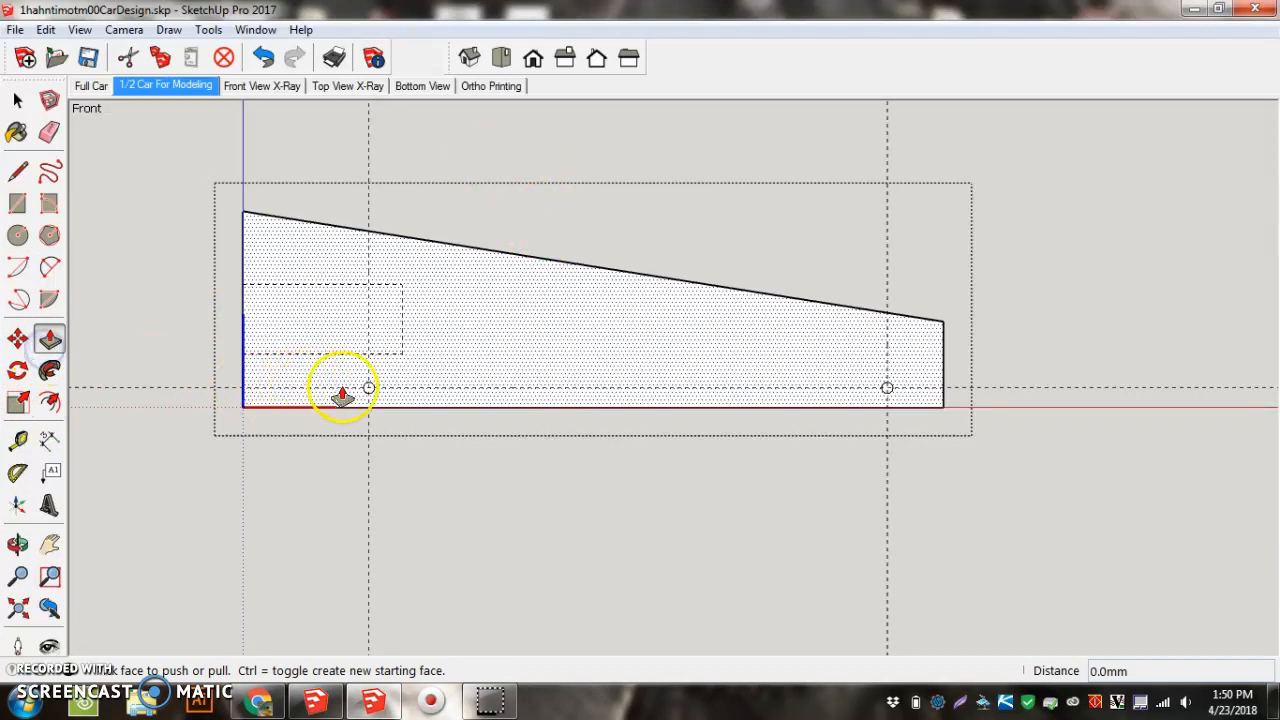
pyautogui.click(476, 56)
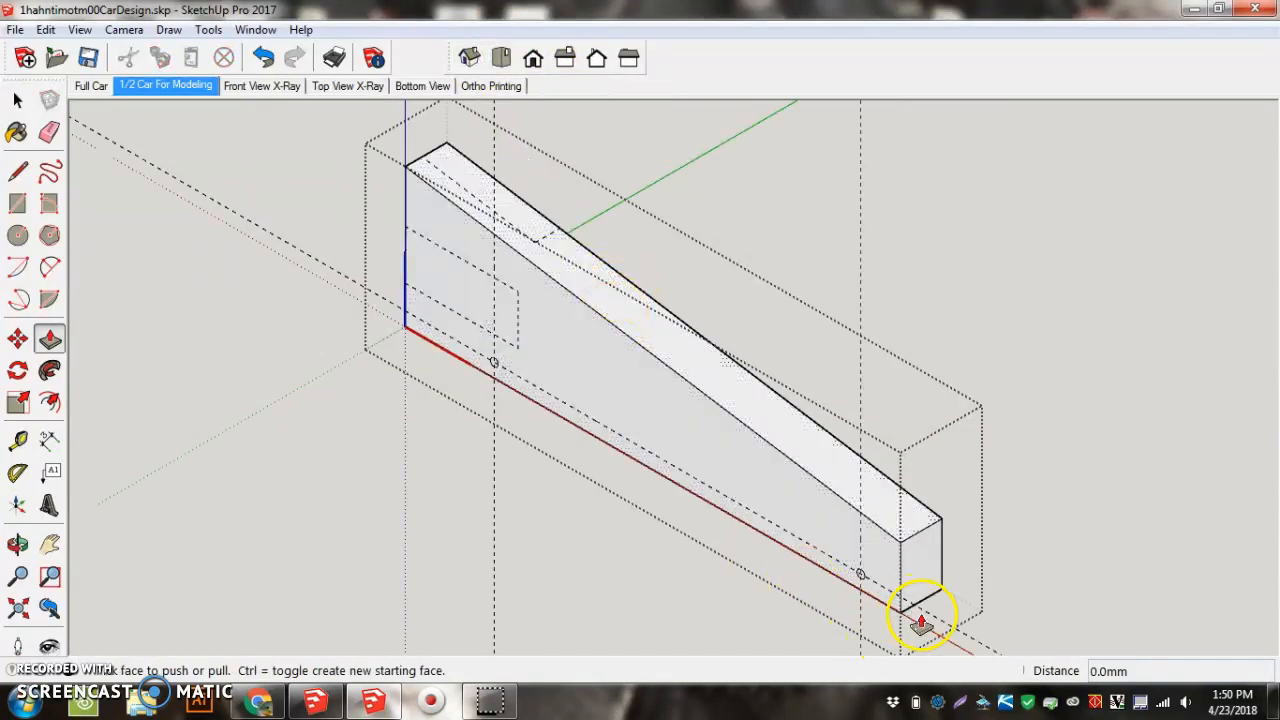
pyautogui.scroll(4, 912, 608)
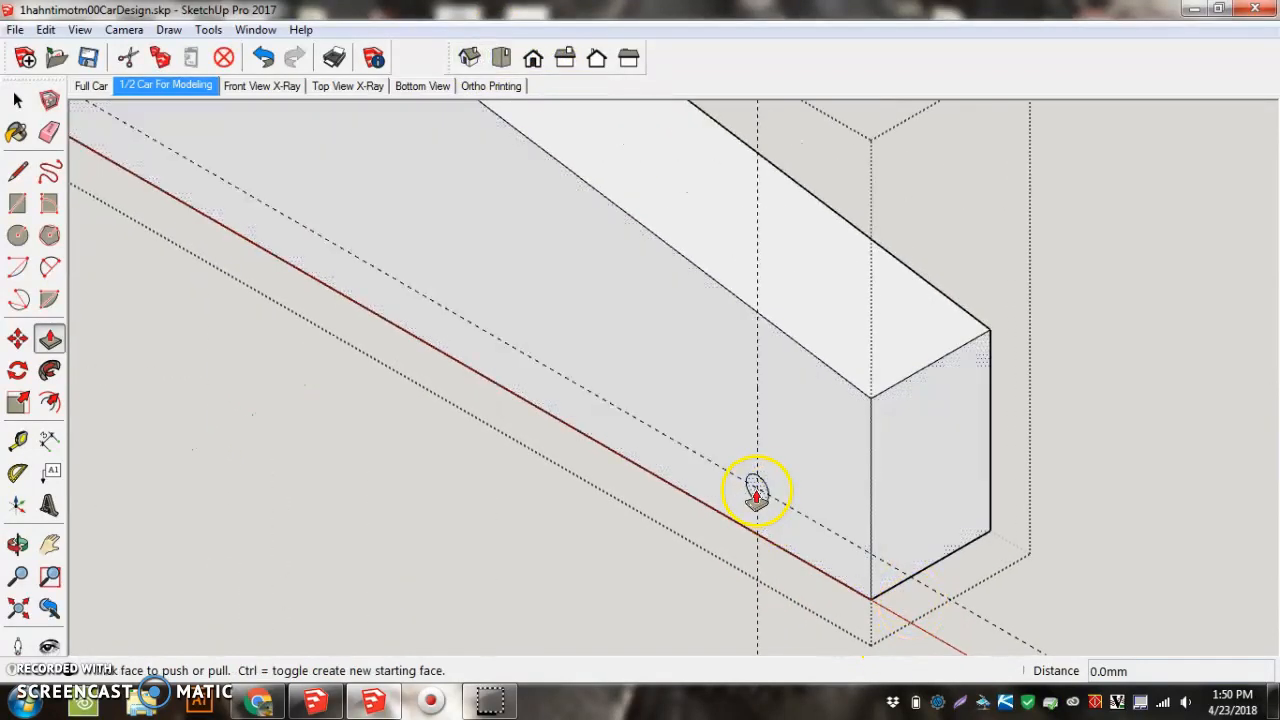
pyautogui.scroll(2, 757, 490)
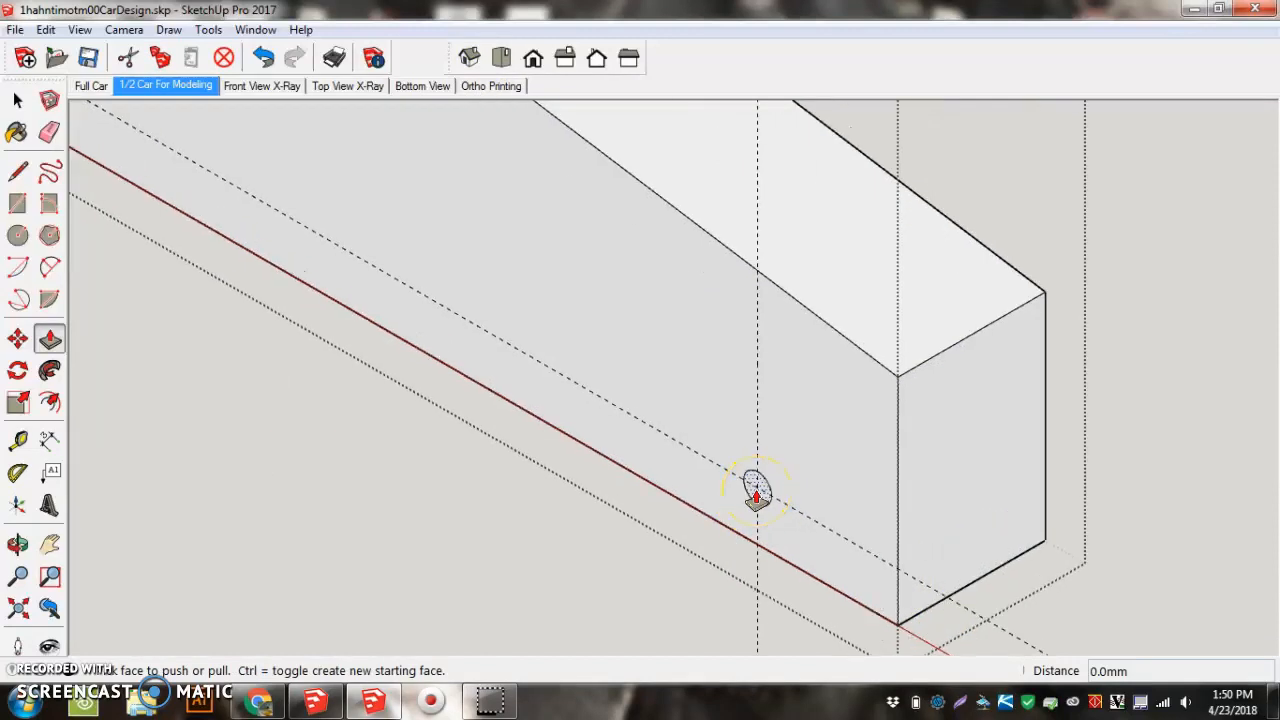
pyautogui.click(757, 490)
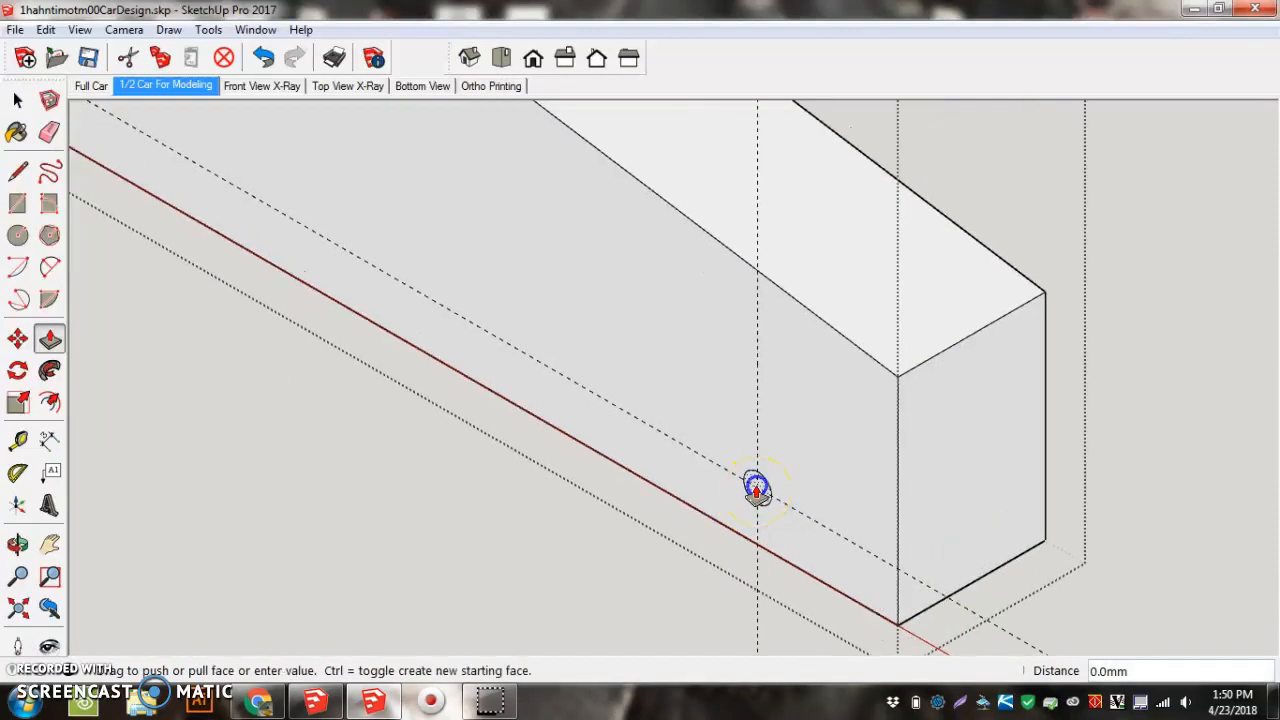
pyautogui.moveTo(719, 514); pyautogui.dragTo(976, 466)
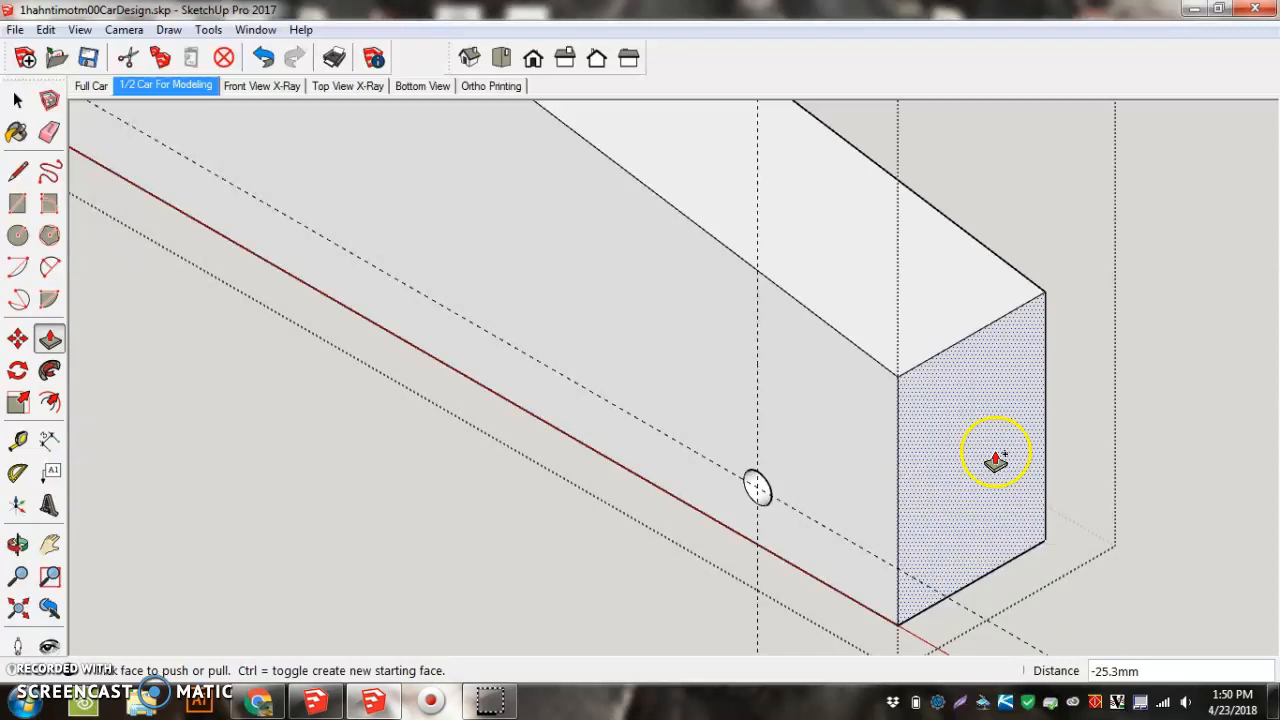
pyautogui.hotkey('ctrl', 'z')
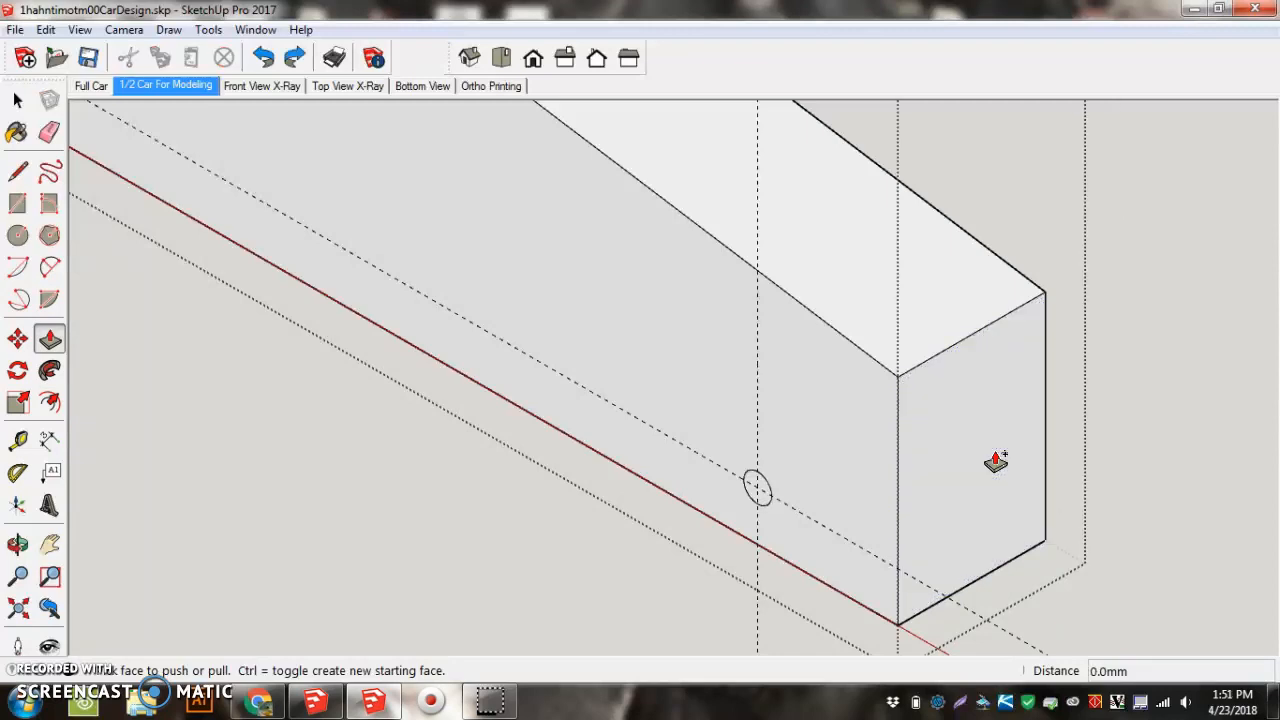
# Try to push the short-end axle circle through to the body's far bottom corner, and undo the push and the circle.
pyautogui.moveTo(764, 496); pyautogui.dragTo(832, 500)
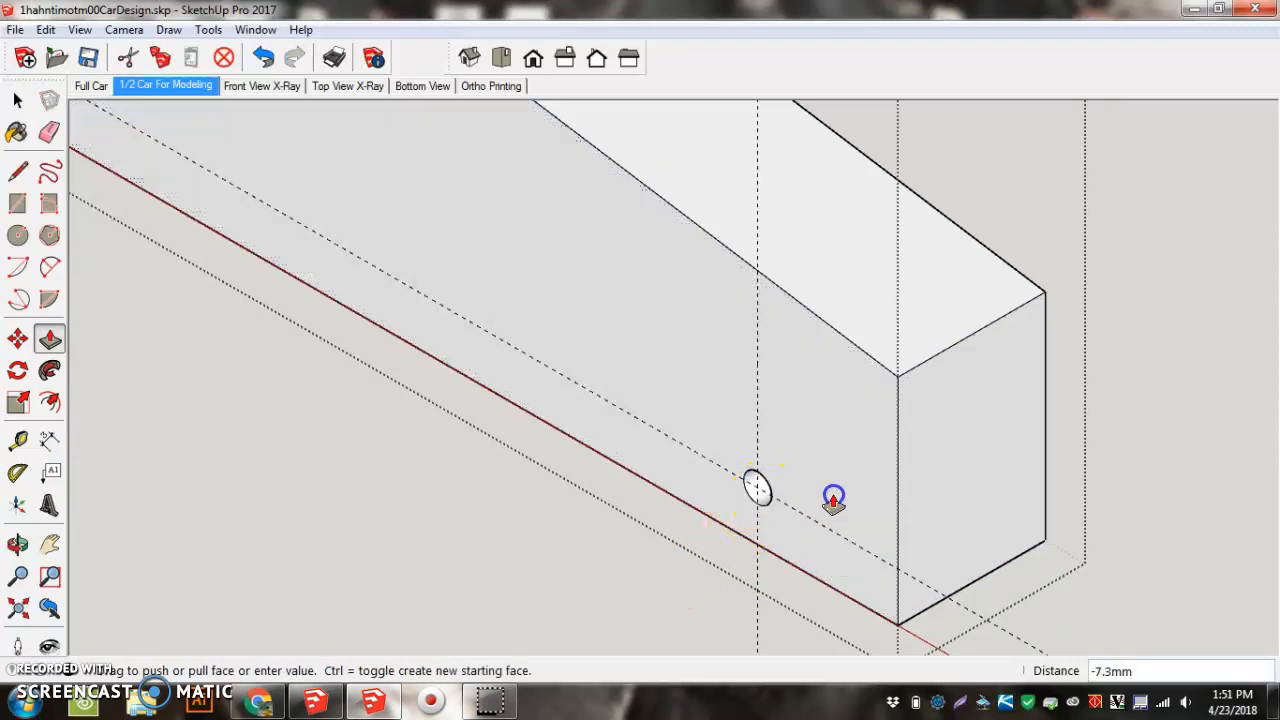
pyautogui.click(1050, 540)
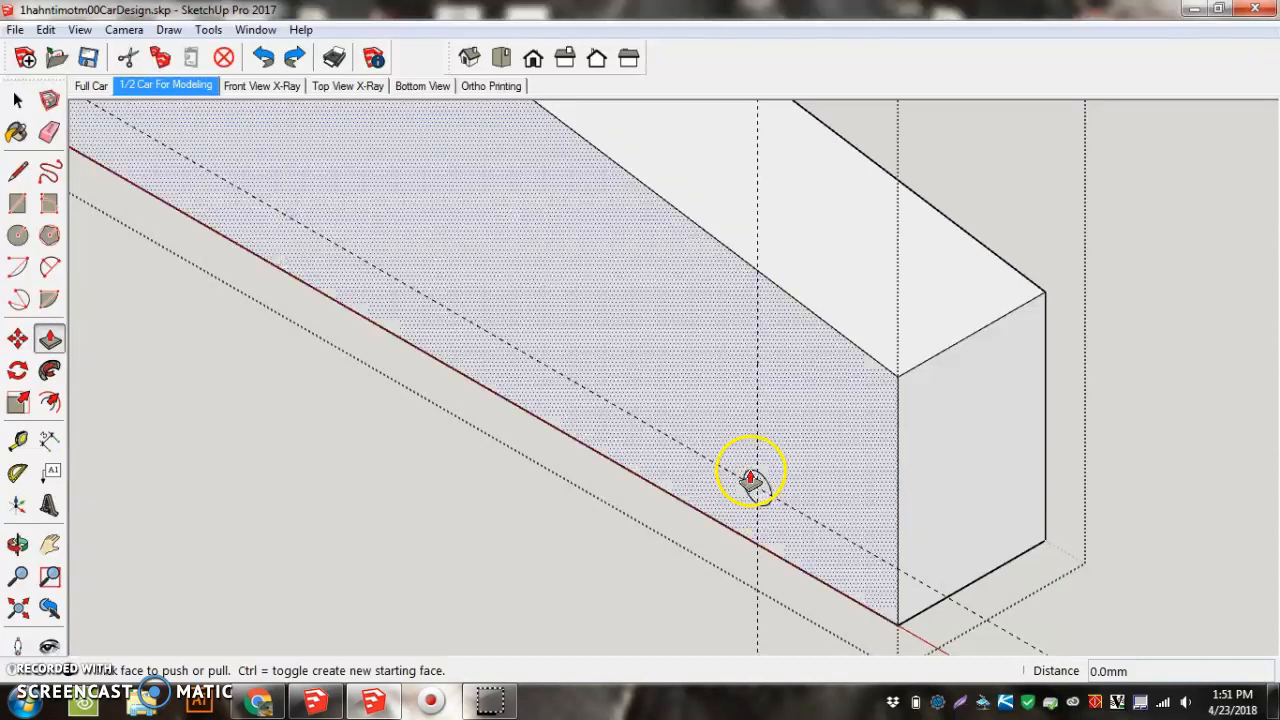
pyautogui.hotkey('ctrl', 'z')
pyautogui.click(263, 57)
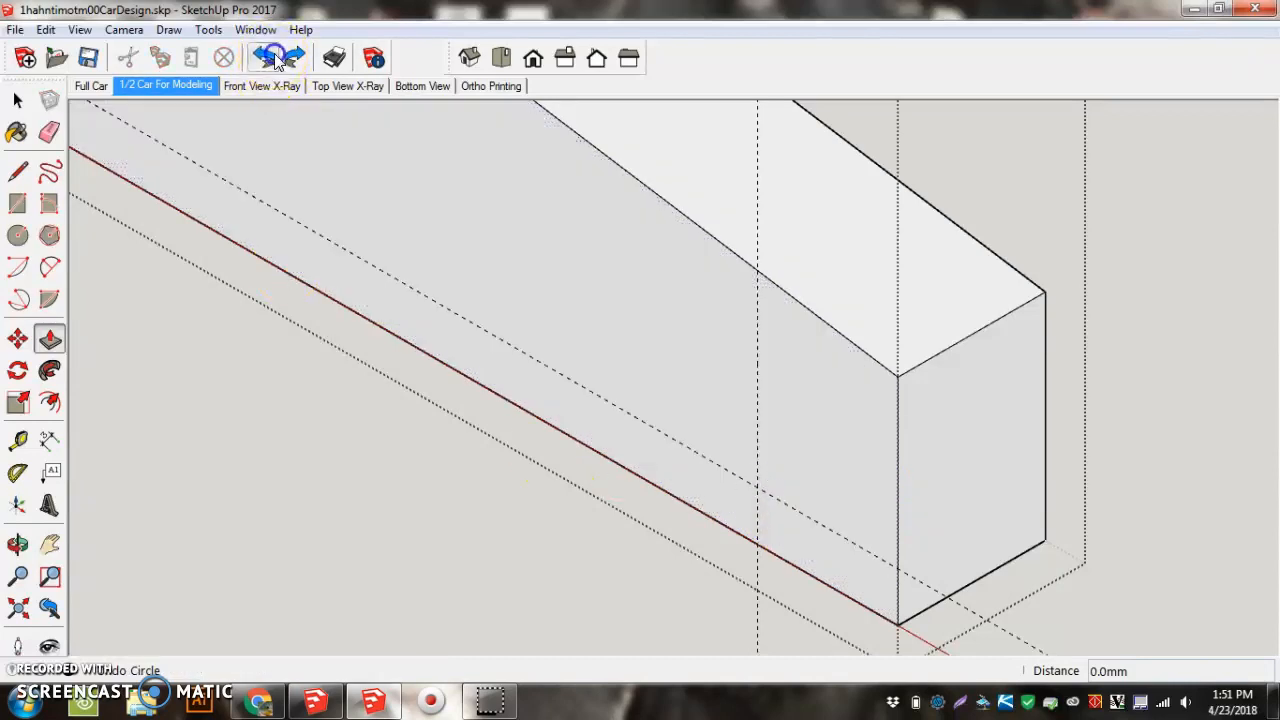
# Restore the undone axle circle near the short end and push it 21 mm through the body to the far side.
pyautogui.click(294, 57)
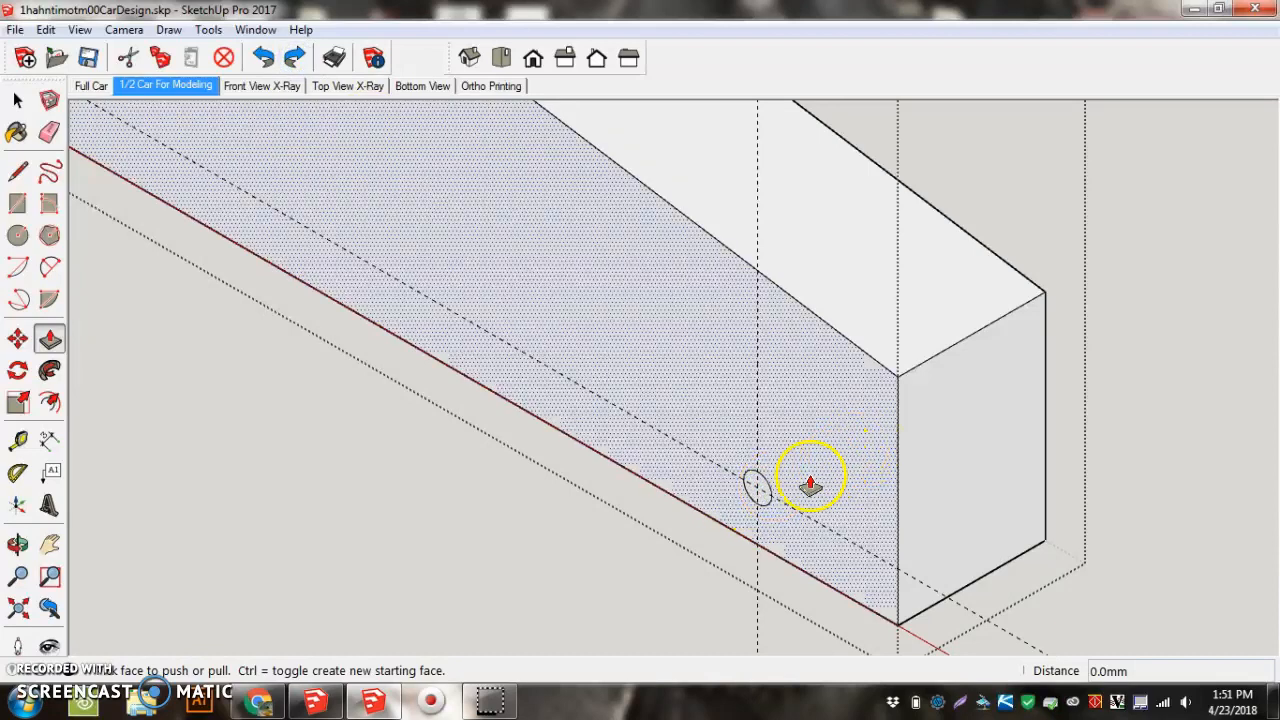
pyautogui.moveTo(805, 507); pyautogui.dragTo(895, 402)
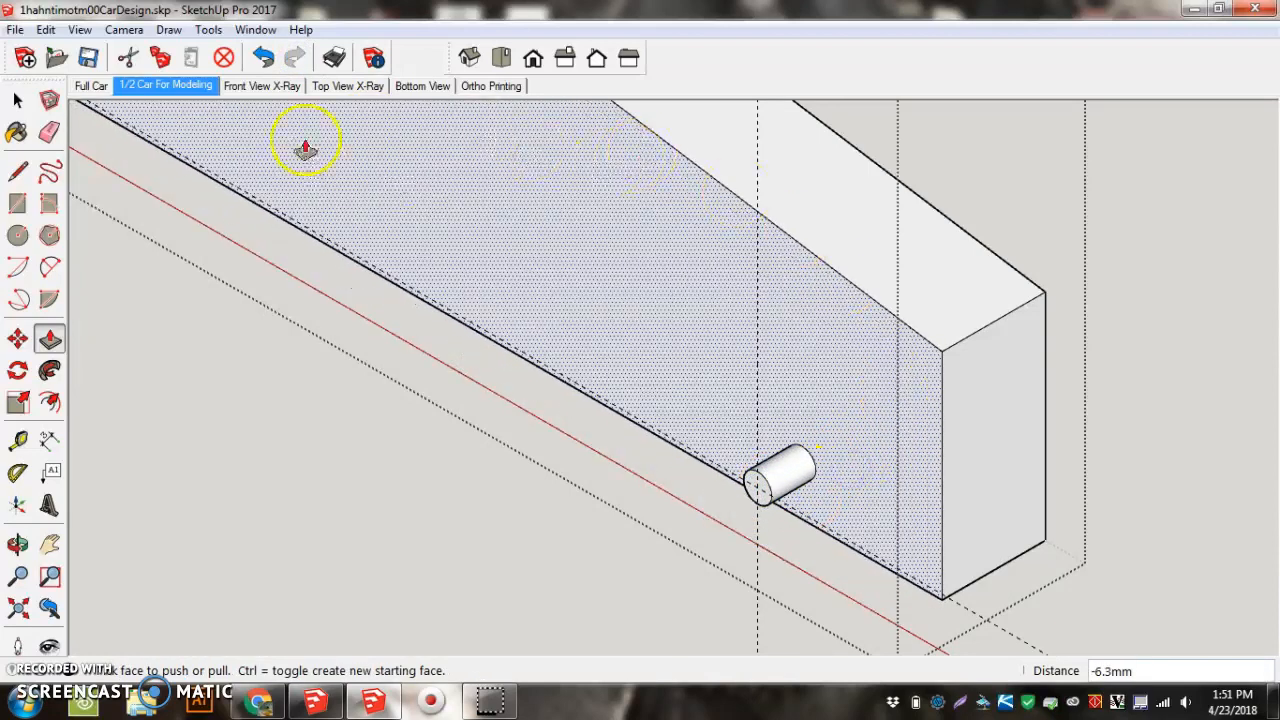
pyautogui.click(264, 57)
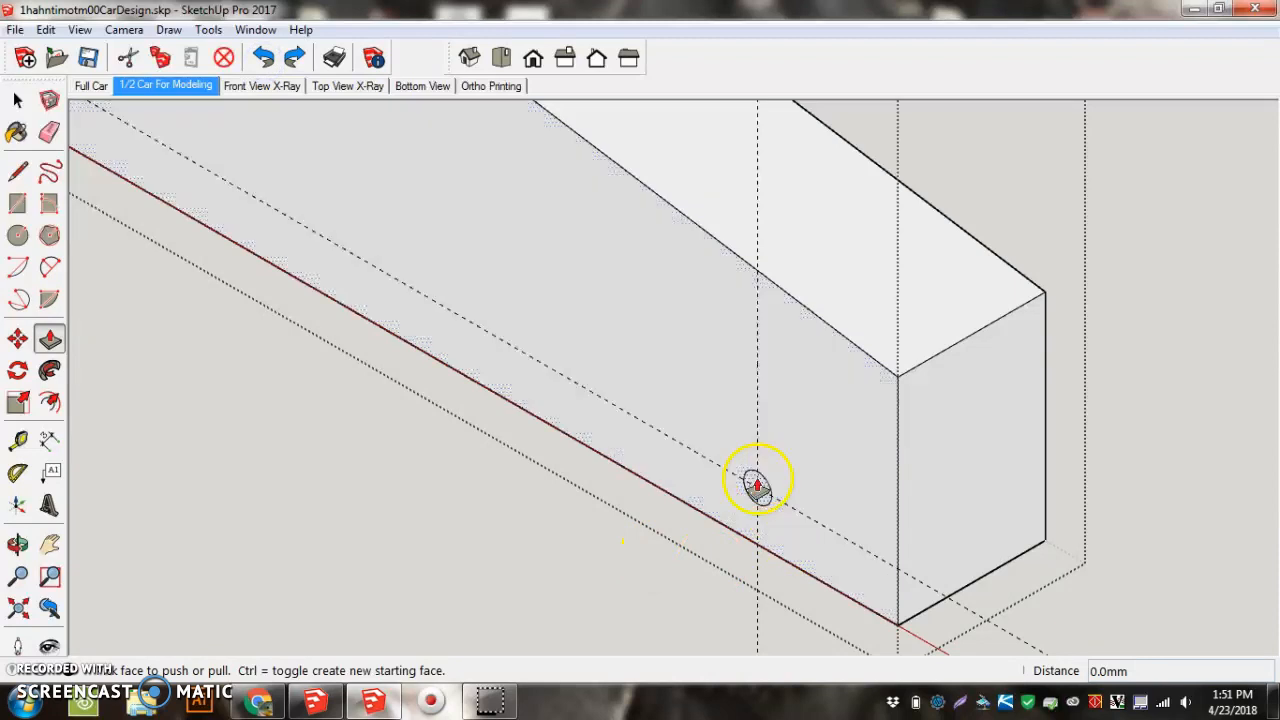
pyautogui.click(760, 484)
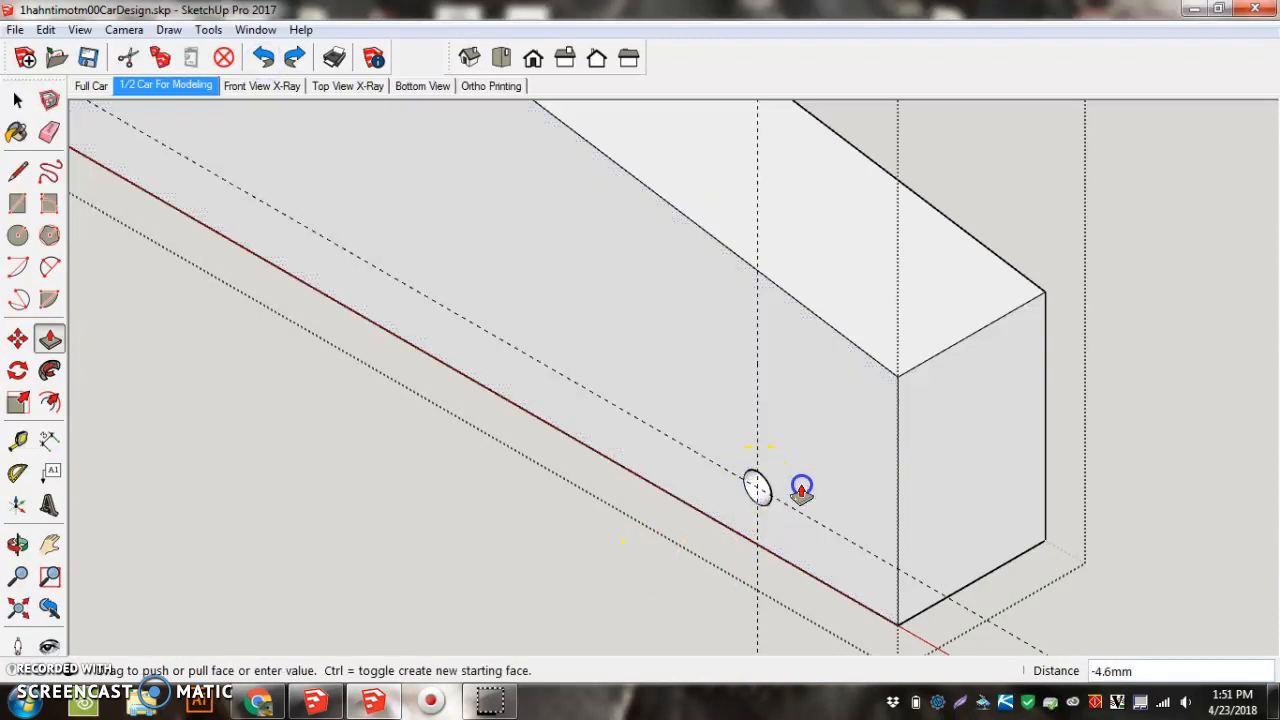
pyautogui.click(1044, 300)
# Check in the Top View X-Ray scene how far the short-end axle hole runs across the body's width.
pyautogui.click(229, 90)
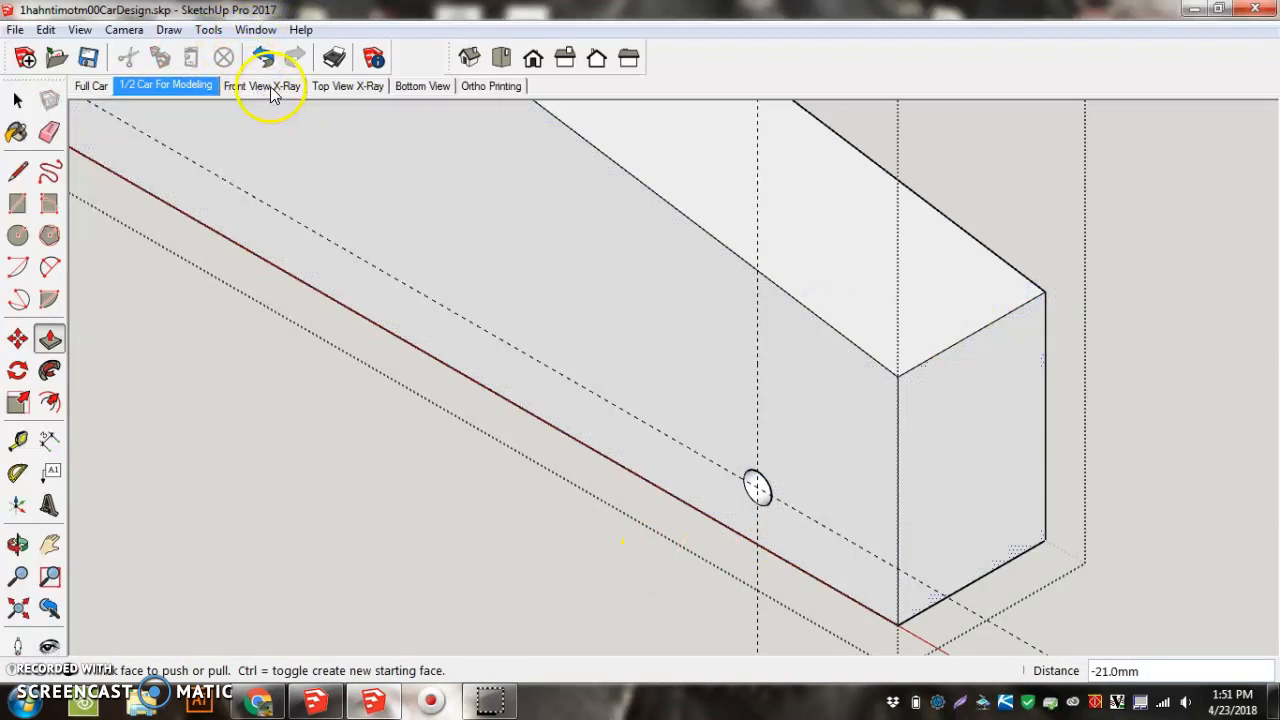
pyautogui.click(337, 88)
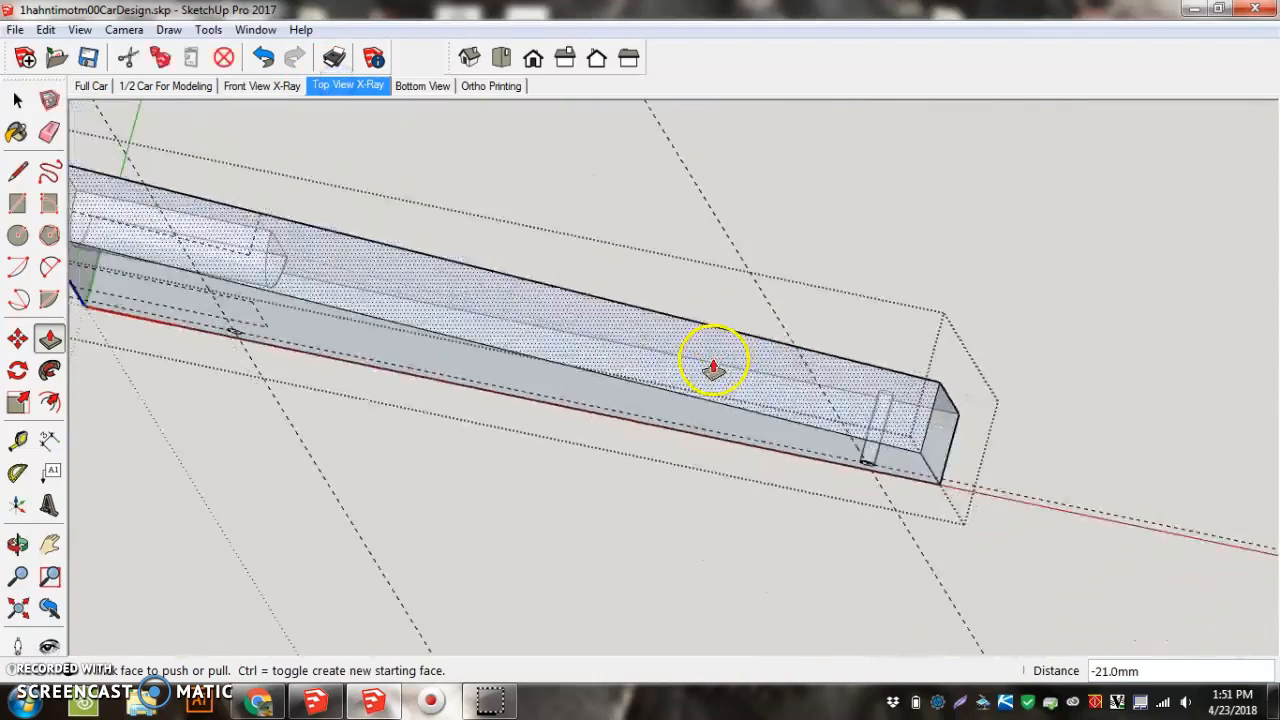
pyautogui.scroll(4, 885, 385)
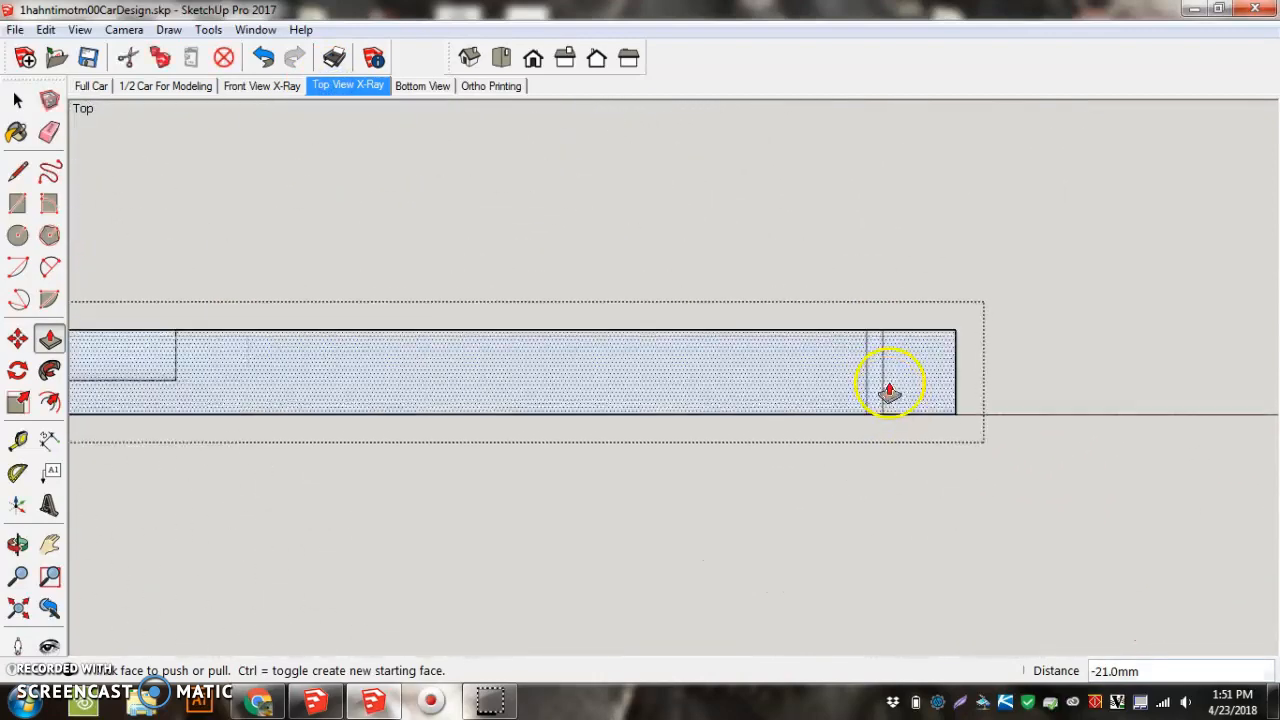
pyautogui.scroll(-5, 900, 370)
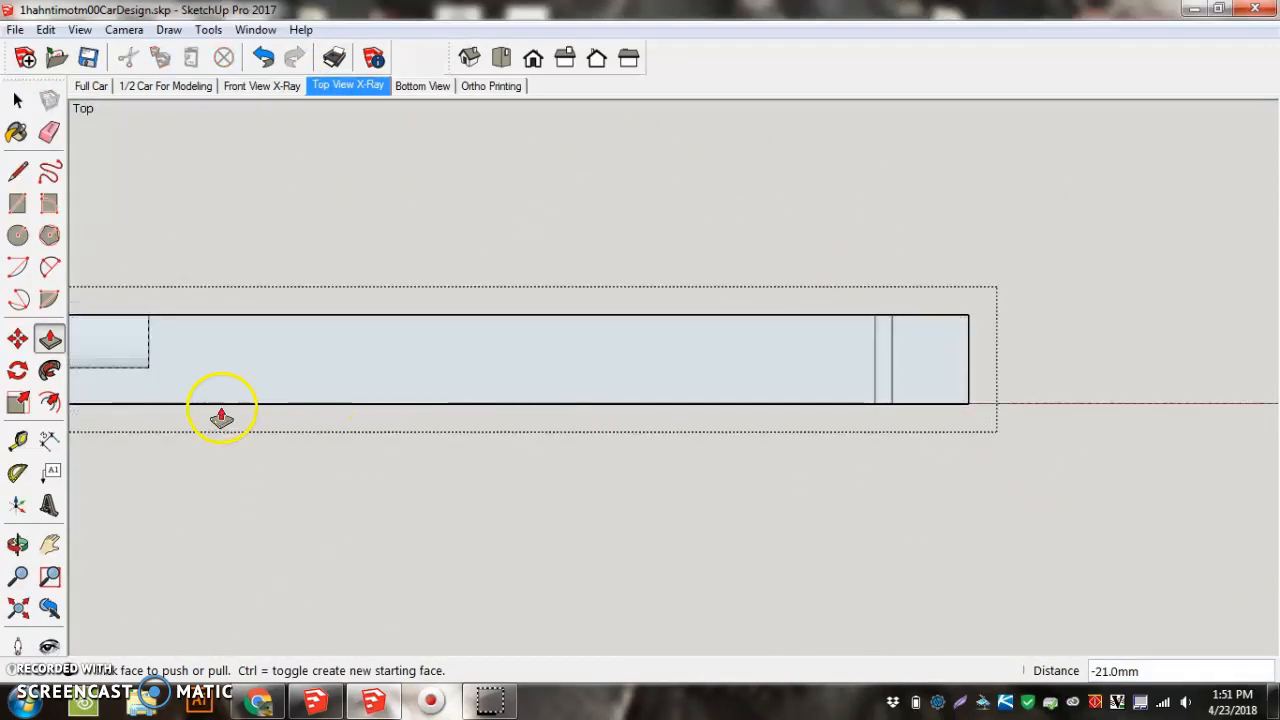
pyautogui.scroll(2, 240, 372)
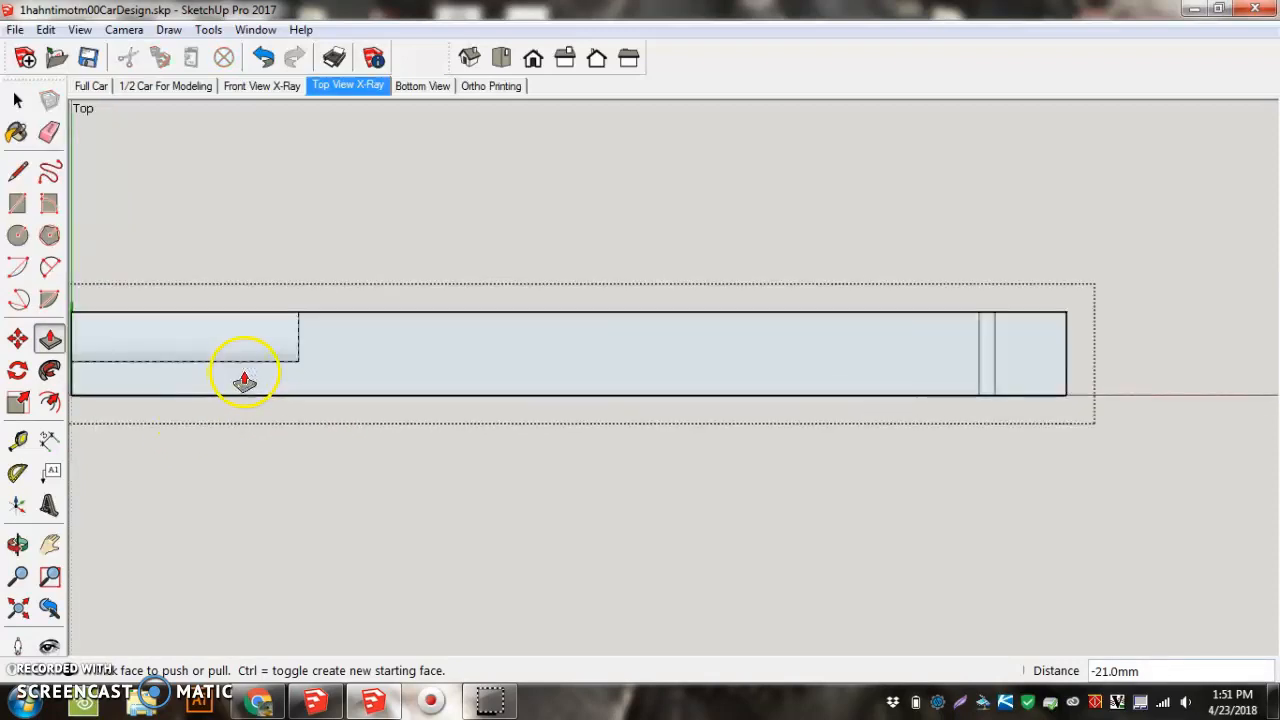
# In the isometric view, push the axle circle near the tall end 21 mm through the body to its far edge.
pyautogui.click(479, 58)
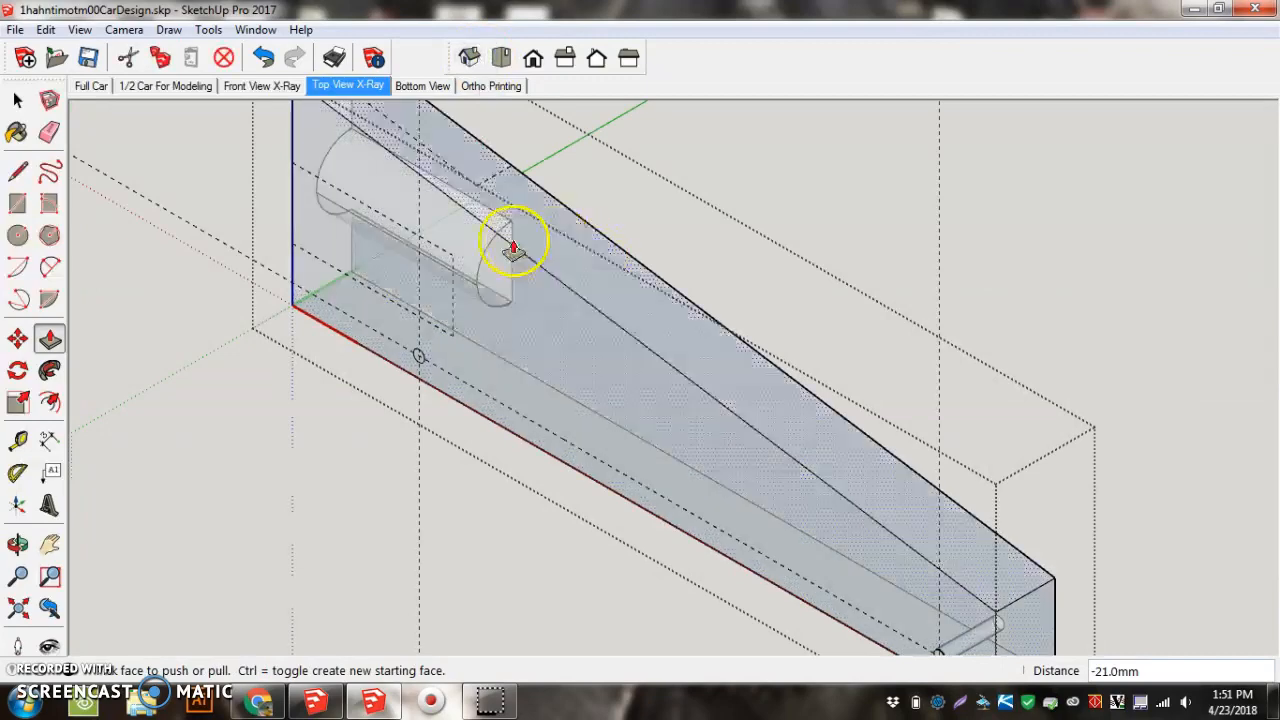
pyautogui.scroll(1, 495, 232)
pyautogui.scroll(2, 586, 263)
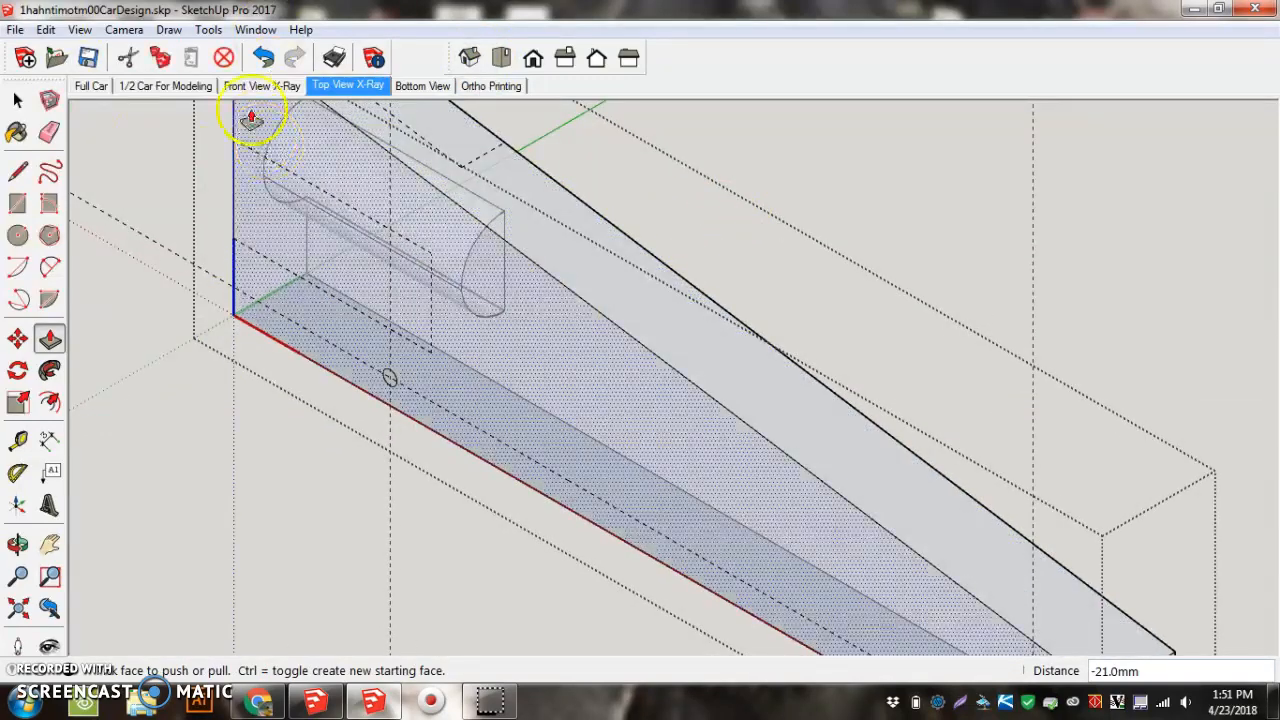
pyautogui.click(50, 337)
pyautogui.click(385, 385)
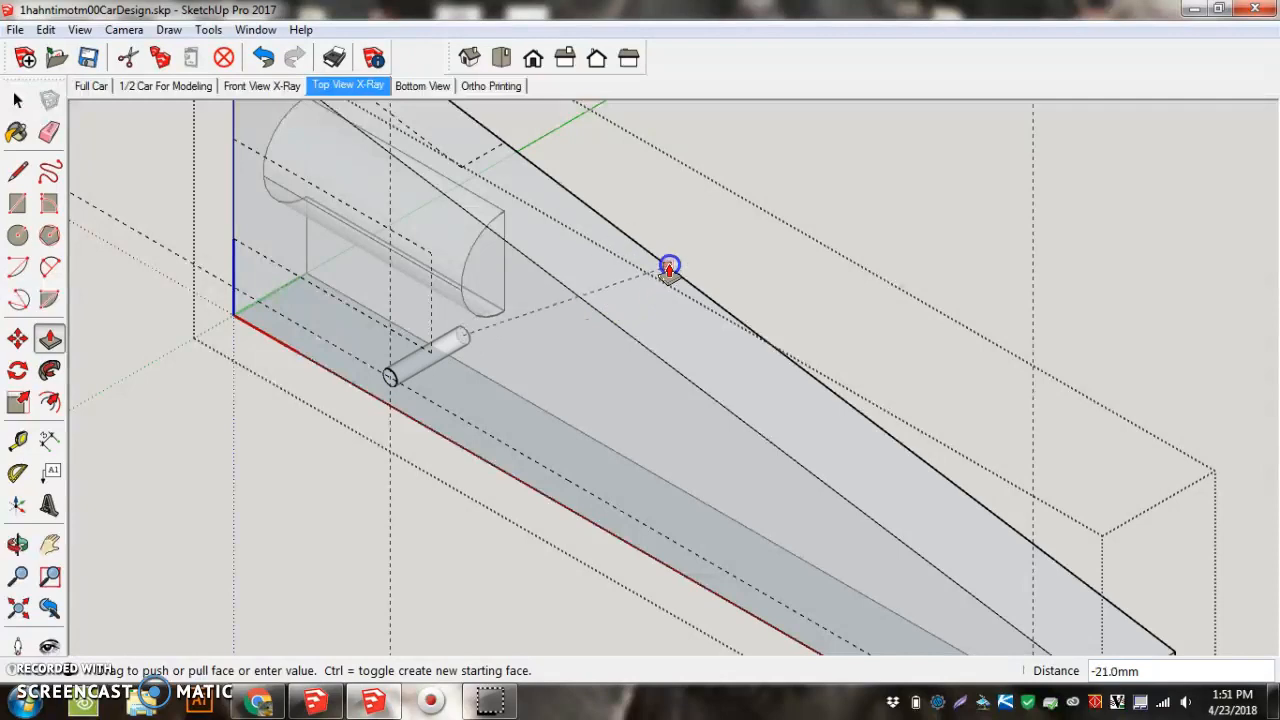
pyautogui.click(581, 205)
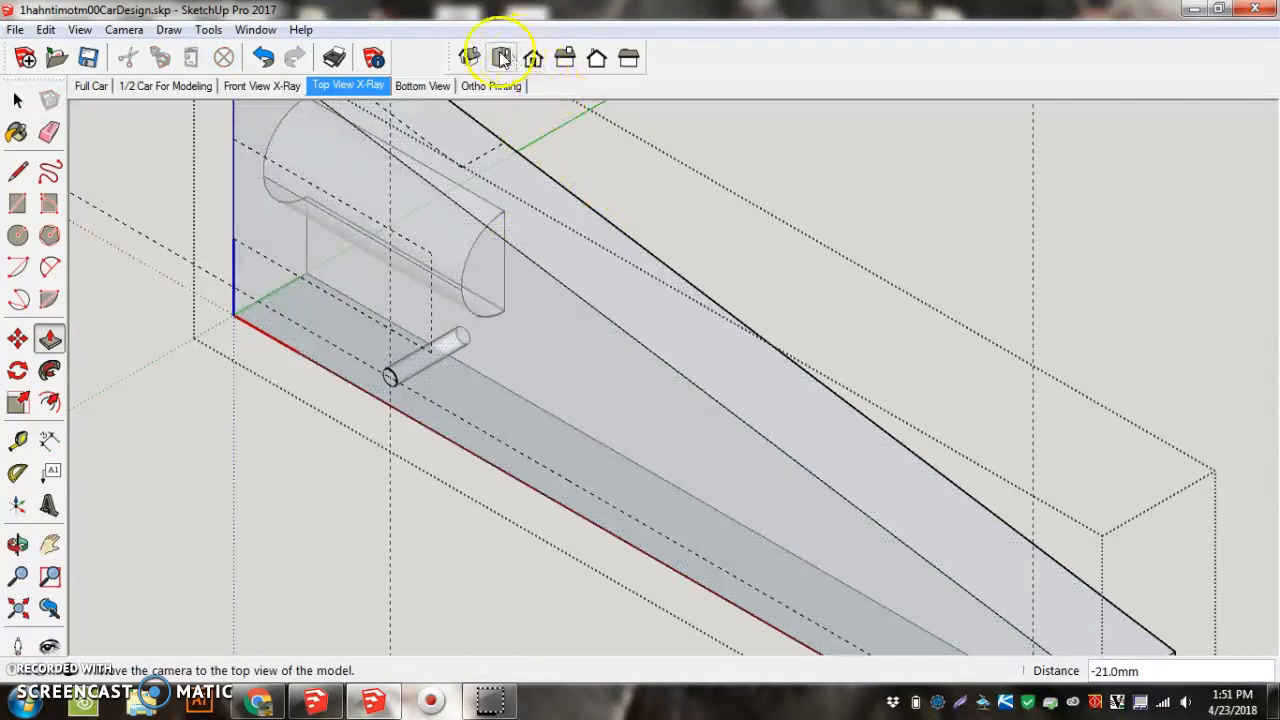
# Inspect both axle holes in the X-ray body from another angle, and show the Full Car scene.
pyautogui.scroll(-5, 580, 280)
pyautogui.moveTo(836, 426); pyautogui.dragTo(691, 306, button='middle')
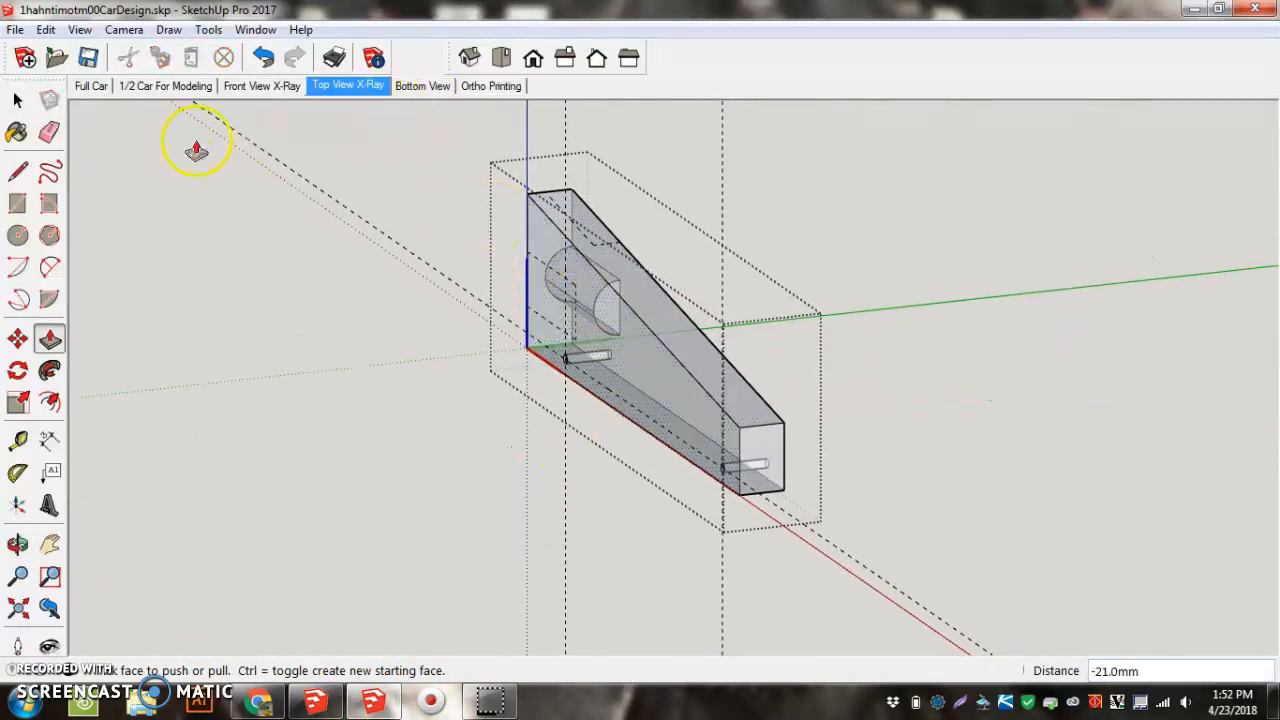
pyautogui.click(98, 86)
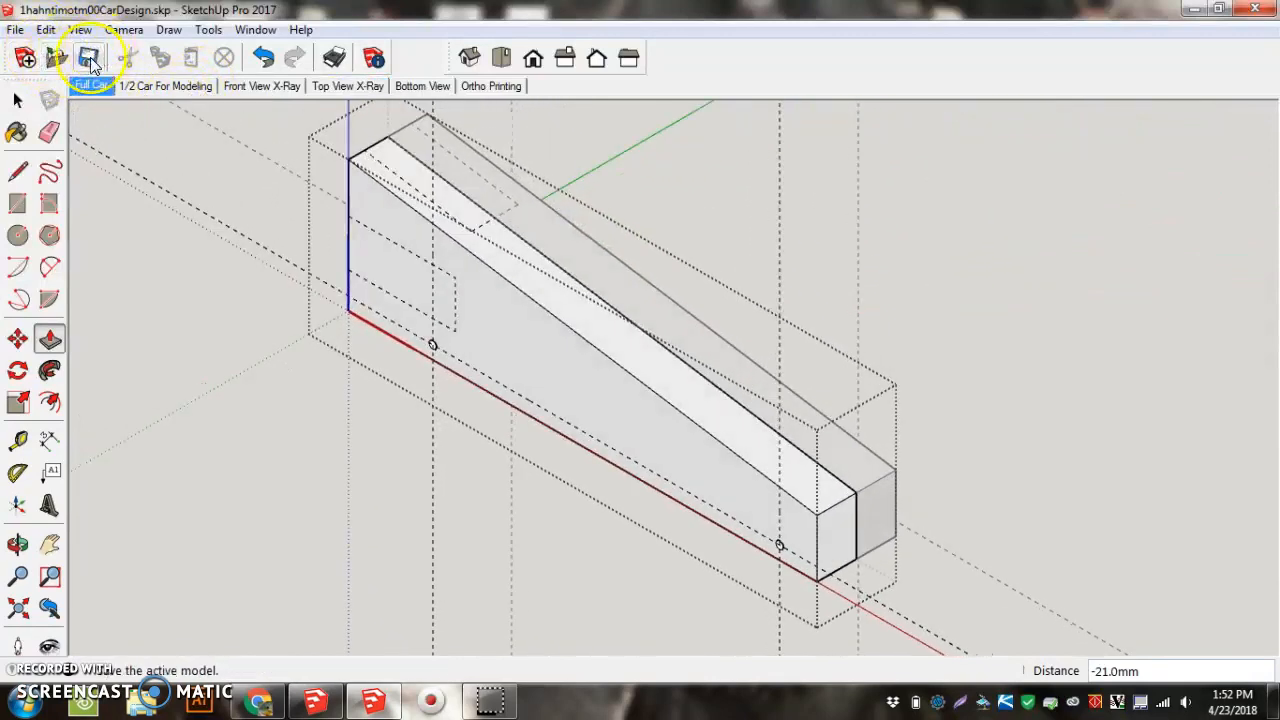
pyautogui.click(232, 130)
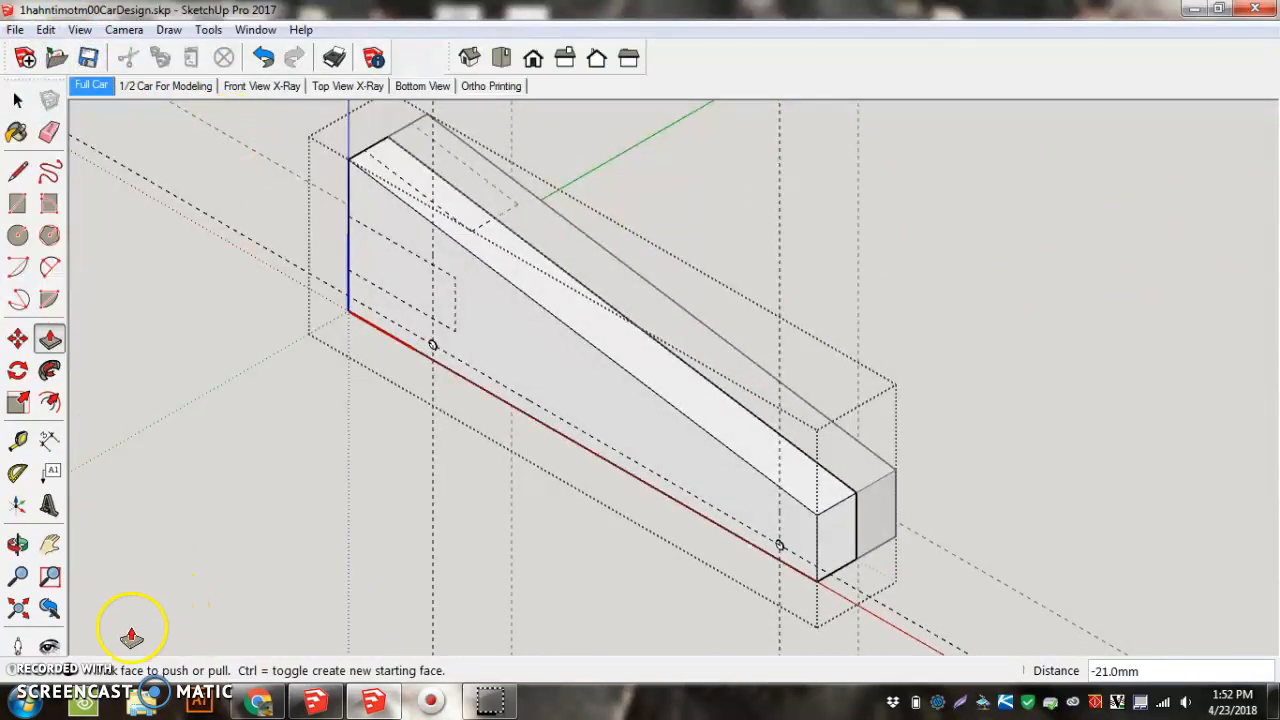